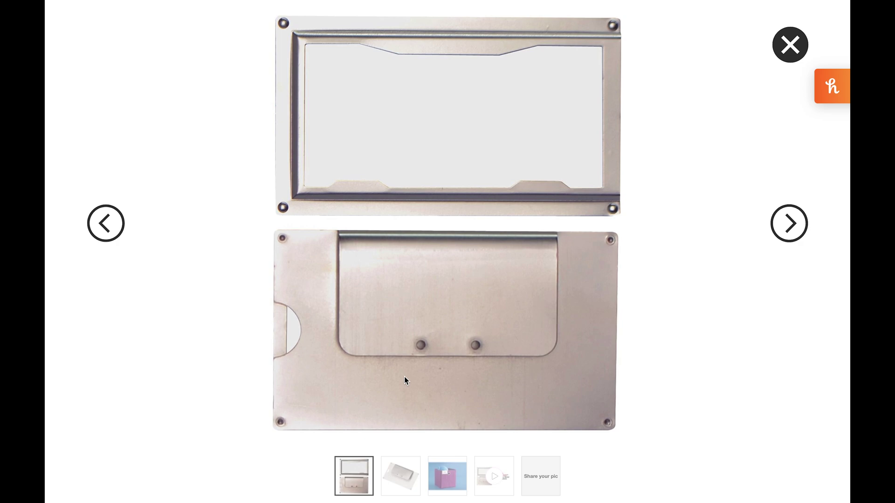
Examine the product photos of the metal bin label holder, including its front, clip and use on a fabric bin.
click(405, 471)
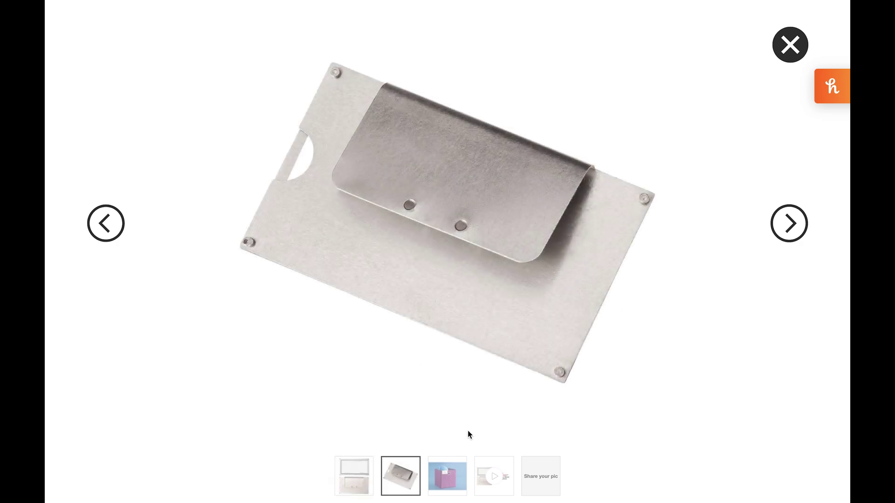
click(442, 487)
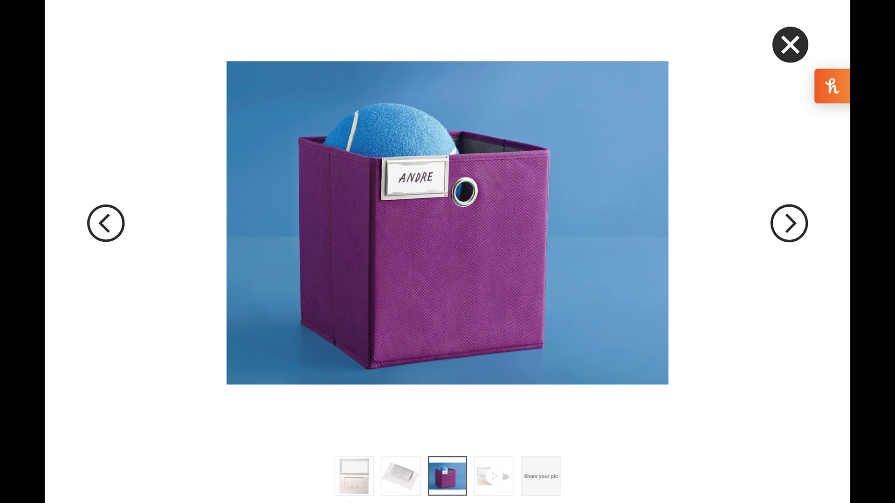
click(357, 478)
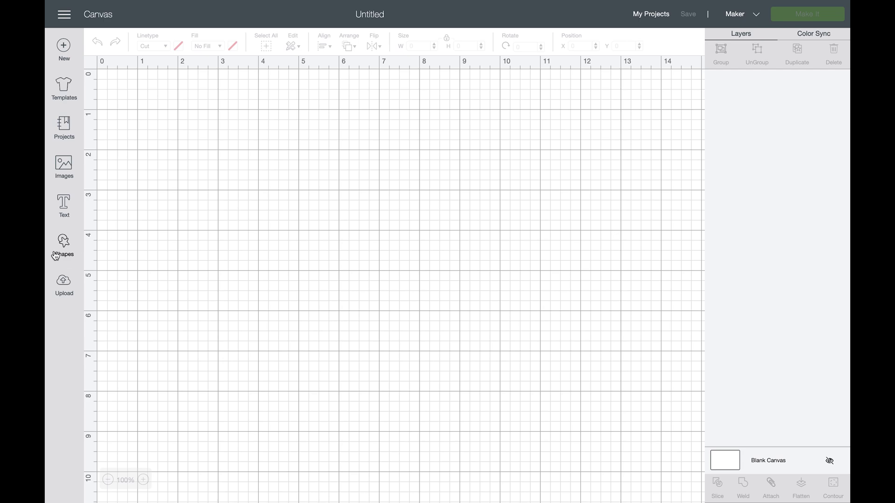
Add a square shape to the canvas, enlarge it to about 4.36 inches, and unlock its proportions.
click(67, 242)
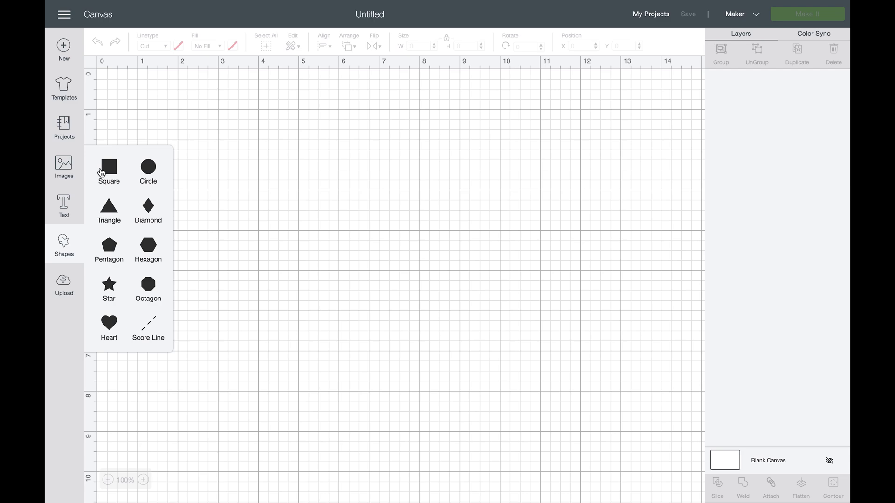
click(116, 172)
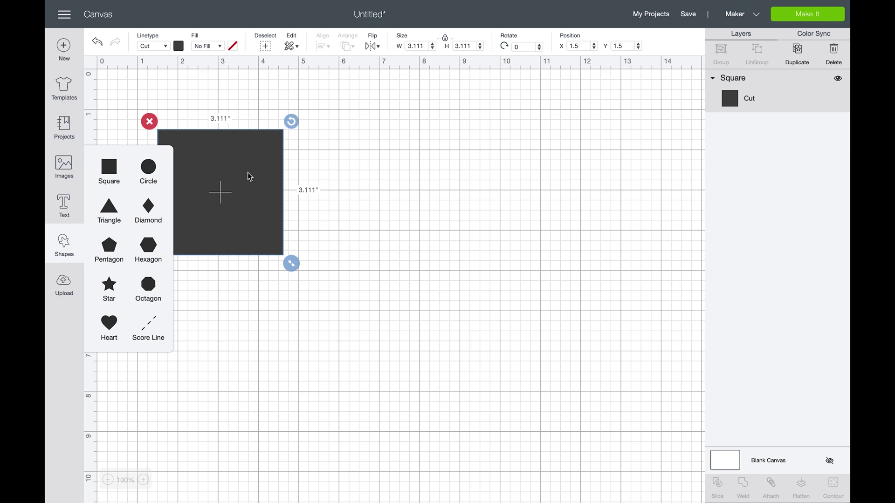
drag(291, 263, 344, 297)
click(149, 317)
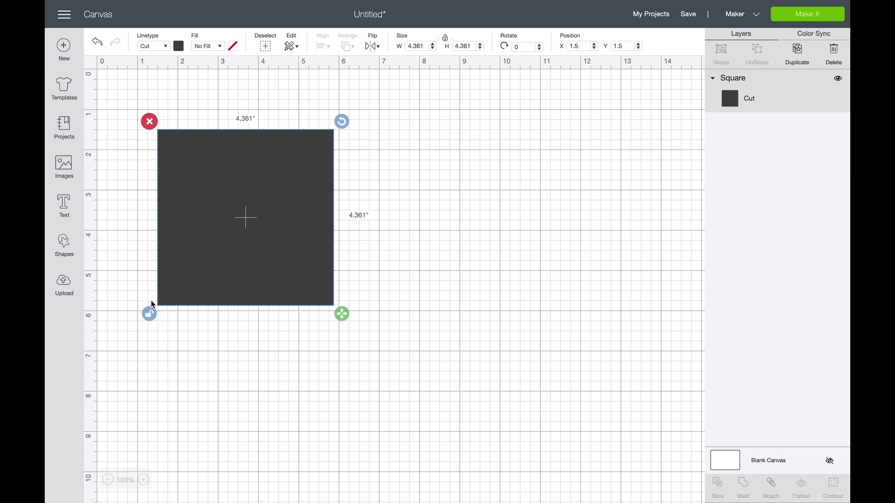
Resize the square to 3.37 inches wide and 1.75 inches high.
click(422, 45)
text(3.37)
click(471, 47)
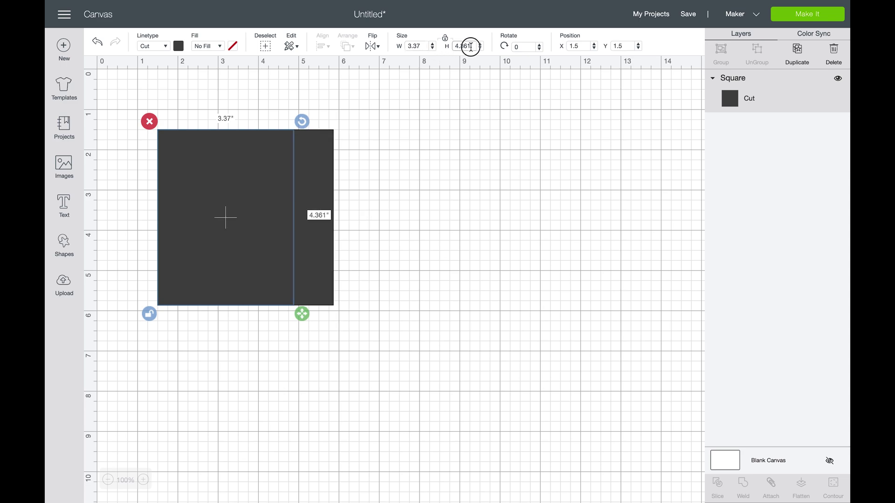
text(1.75)
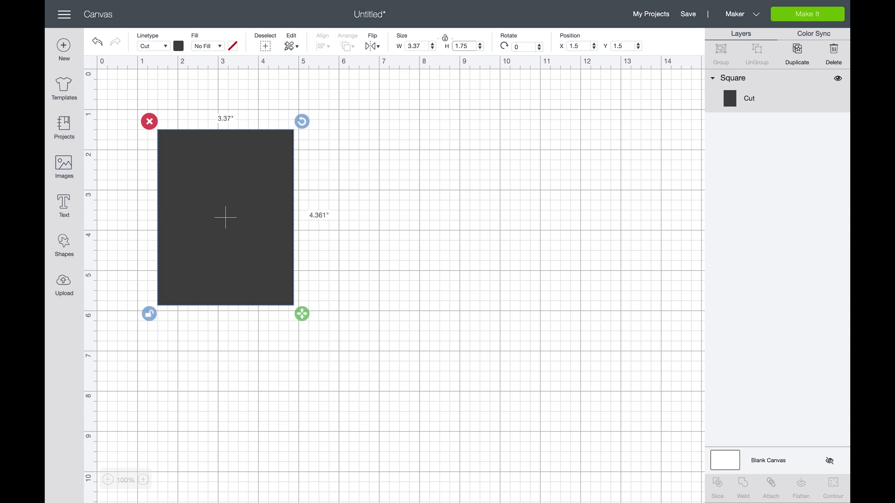
key(Return)
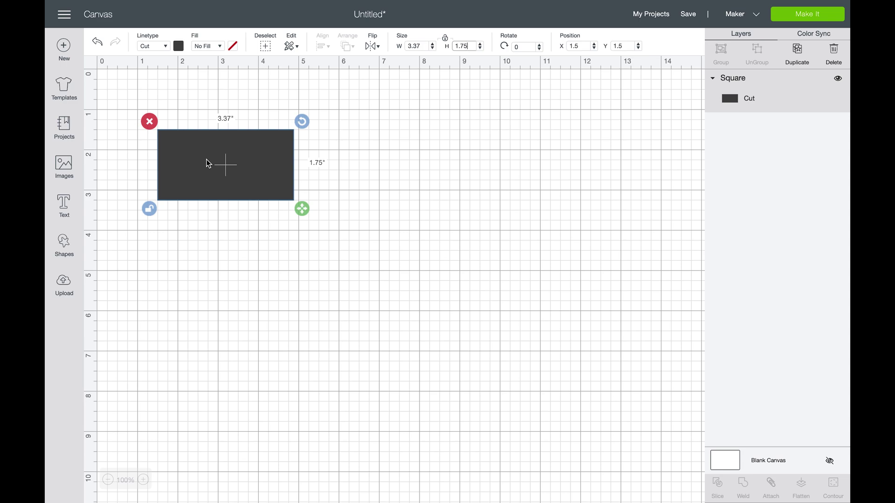
Change the rectangle's material color to white and deselect the shape.
click(179, 46)
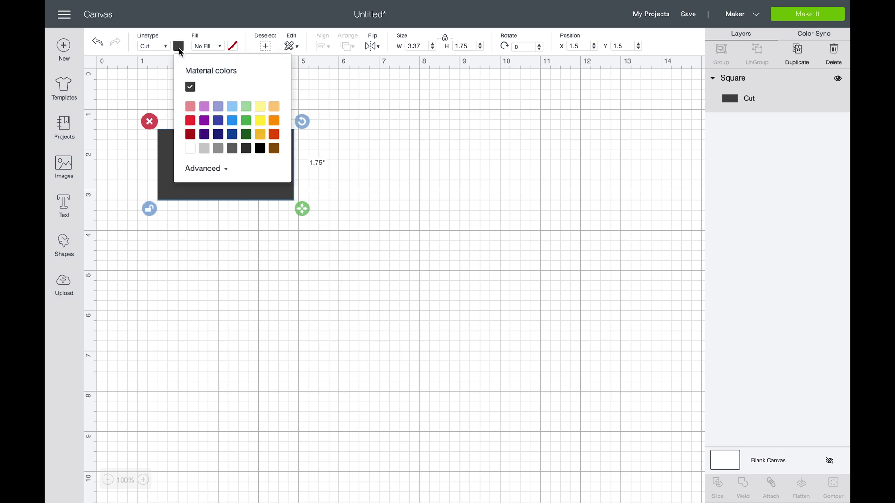
click(190, 150)
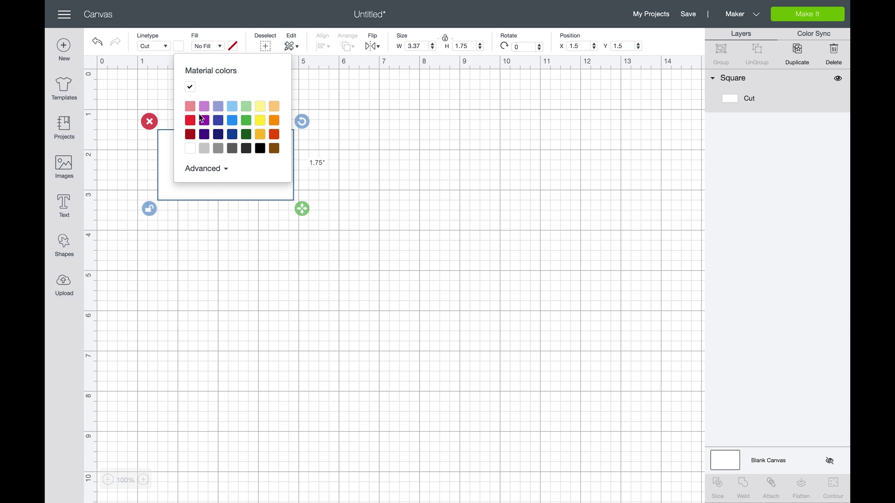
click(161, 77)
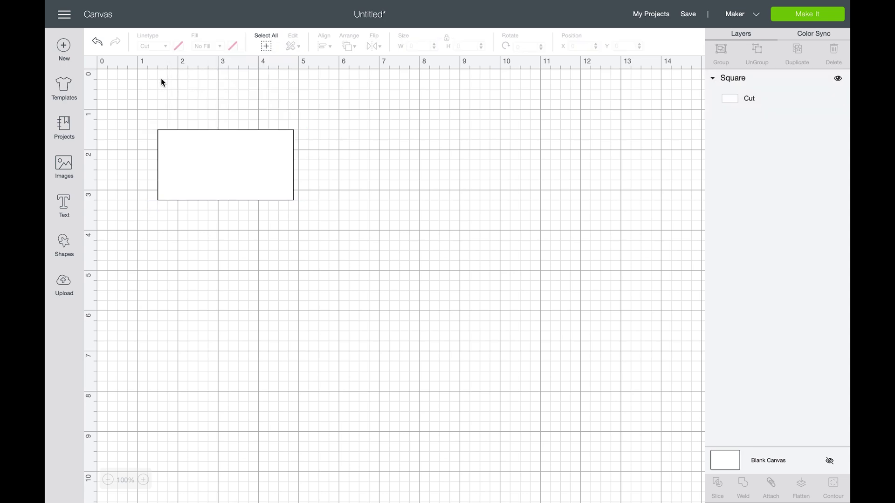
View the advanced material color options for the white rectangle without changing its color.
click(198, 160)
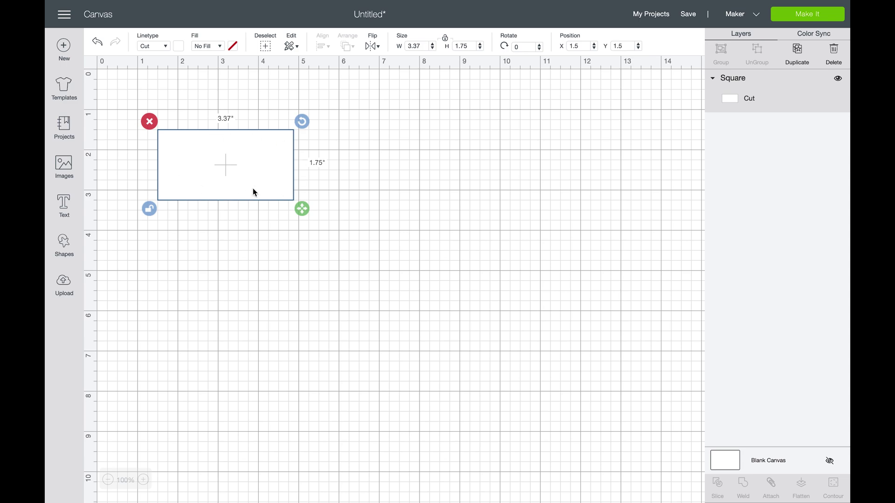
click(180, 47)
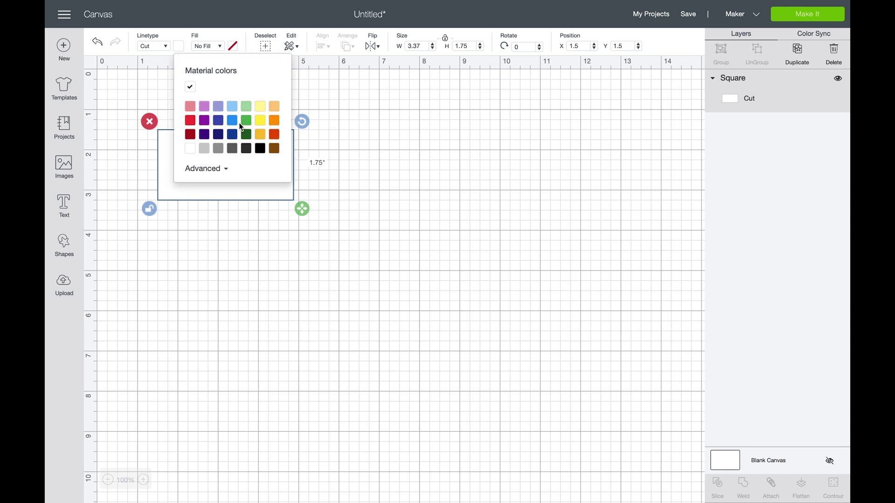
click(226, 169)
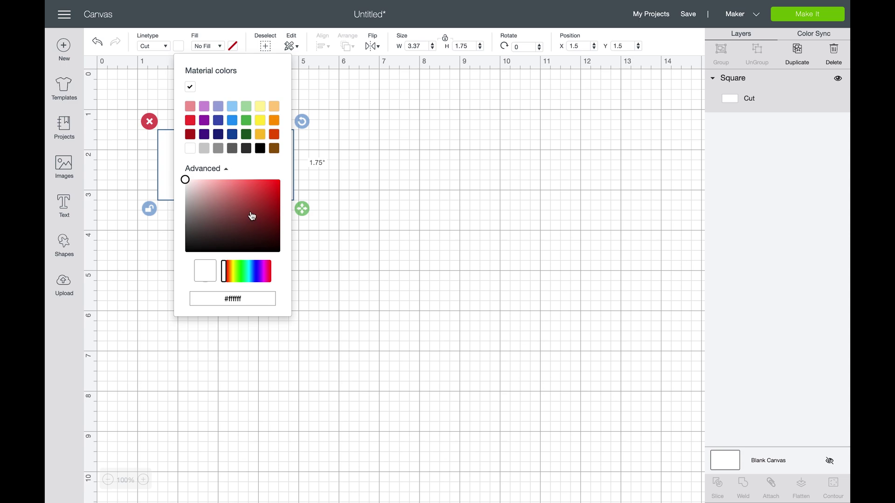
click(341, 127)
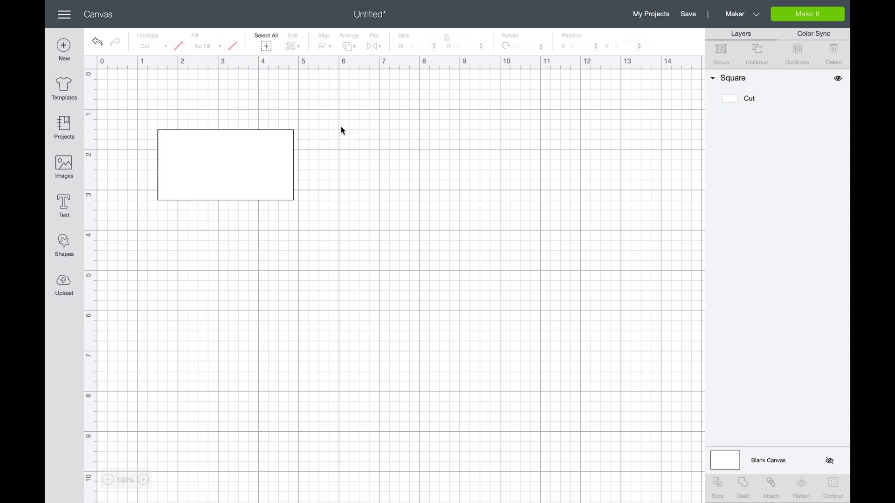
Duplicate the white rectangle and resize the copy to 3.2 by 1.2 inches with its proportions unlocked.
click(260, 156)
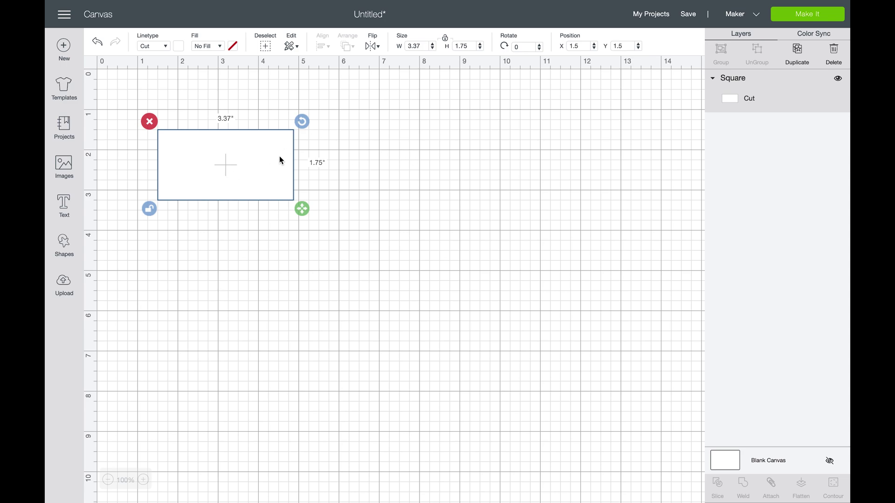
click(797, 51)
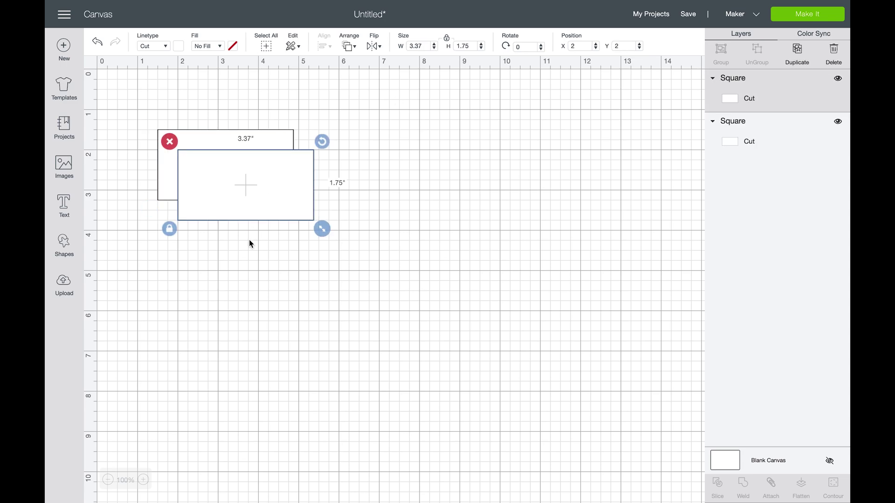
click(424, 46)
text(3.2)
click(448, 40)
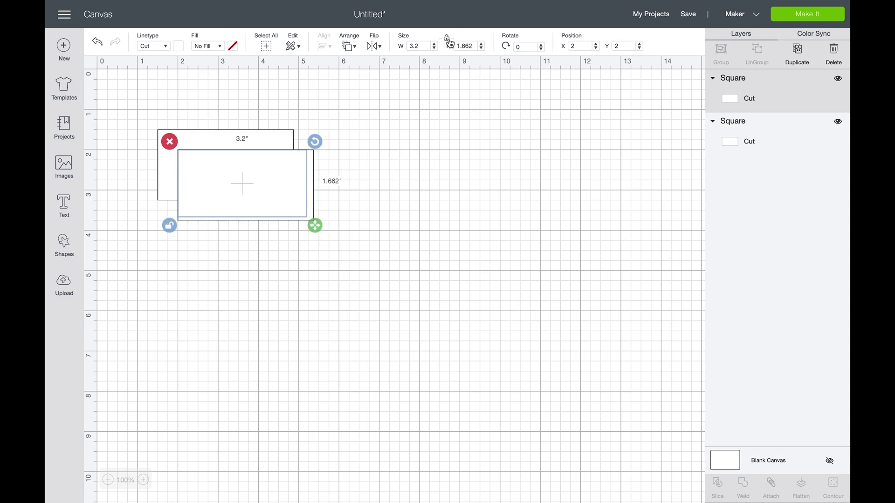
key(Tab)
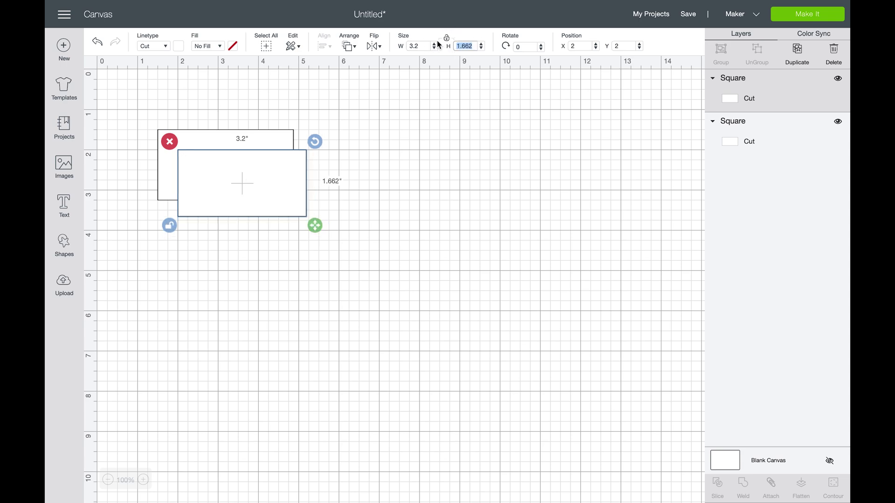
text(1.2)
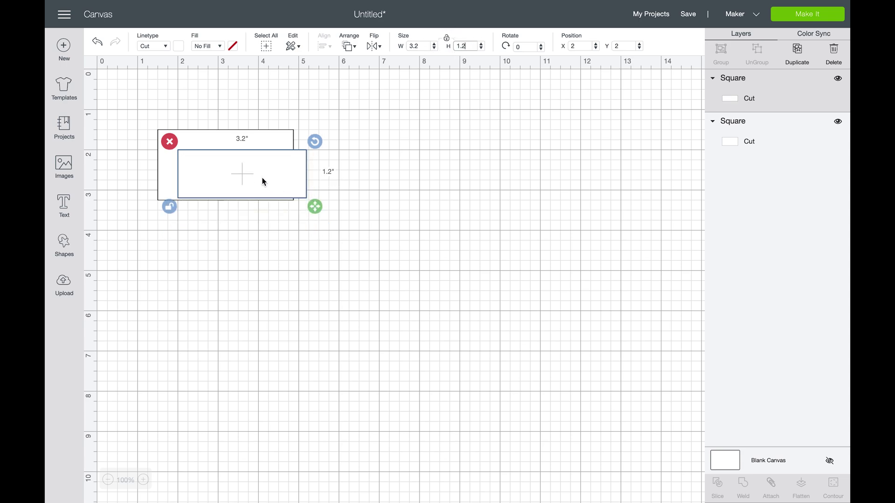
Center the smaller rectangle inside the larger one and group the two shapes.
drag(264, 182, 245, 170)
click(319, 259)
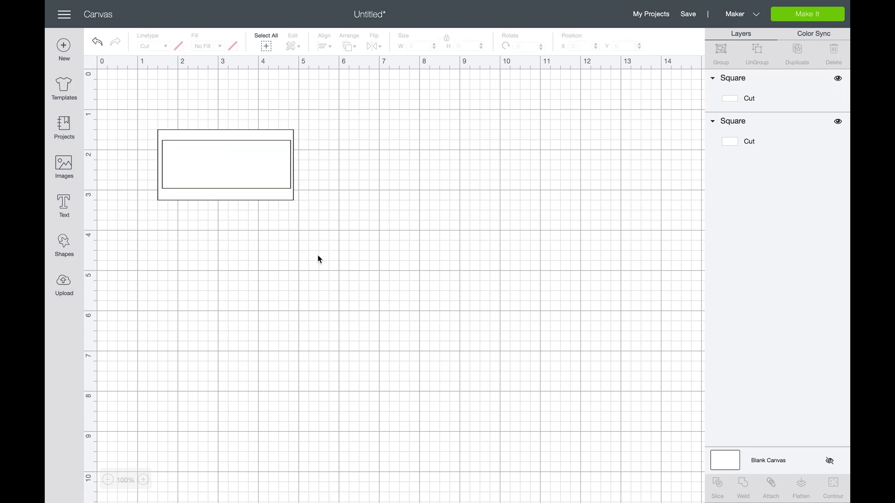
drag(342, 252, 324, 229)
click(156, 98)
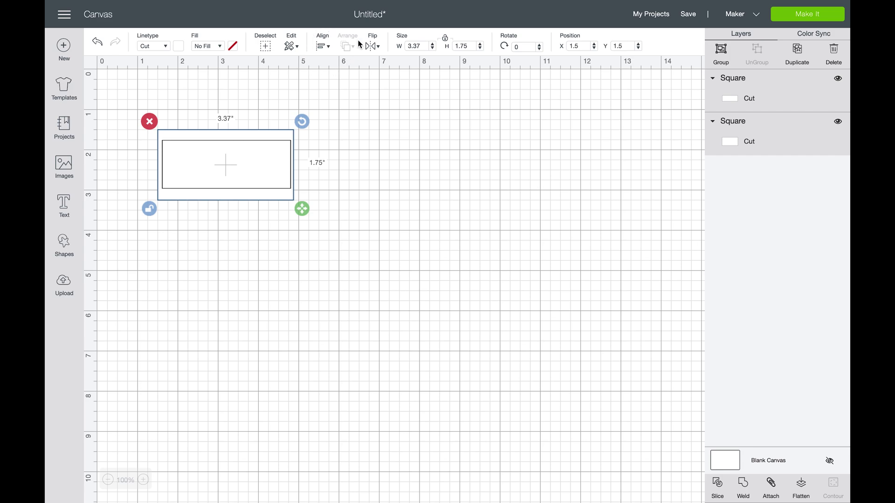
click(323, 49)
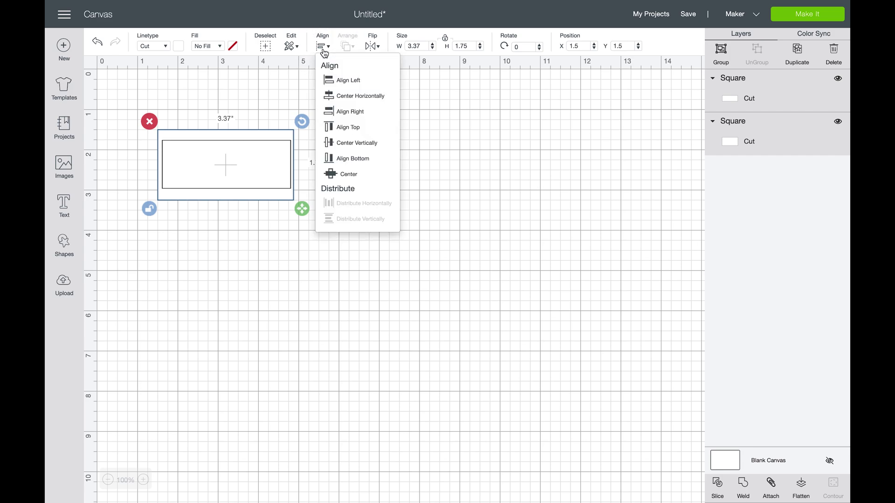
click(374, 182)
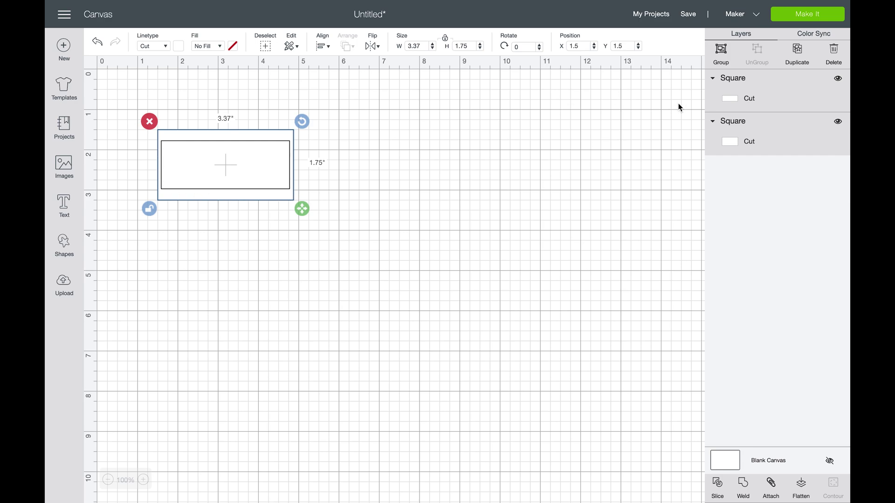
click(719, 51)
mouse_move(265, 162)
mouse_down()
mouse_move(340, 160)
mouse_move(261, 160)
mouse_move(294, 134)
mouse_move(263, 167)
mouse_up()
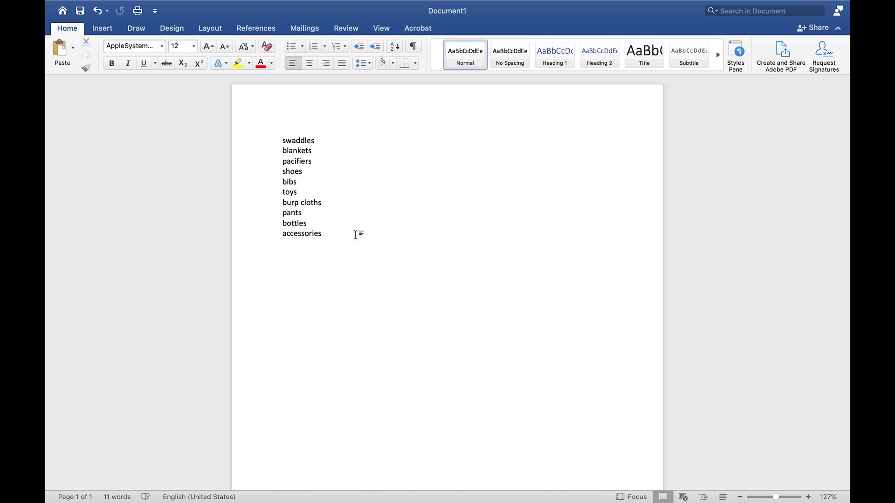
Switch to the Word document and copy the whole list of label words from swaddles to accessories.
drag(356, 235, 271, 127)
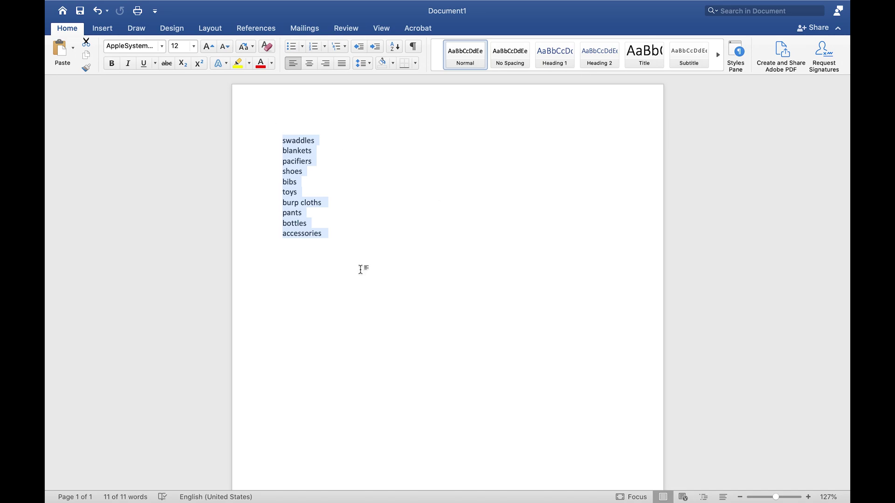
right_click(296, 176)
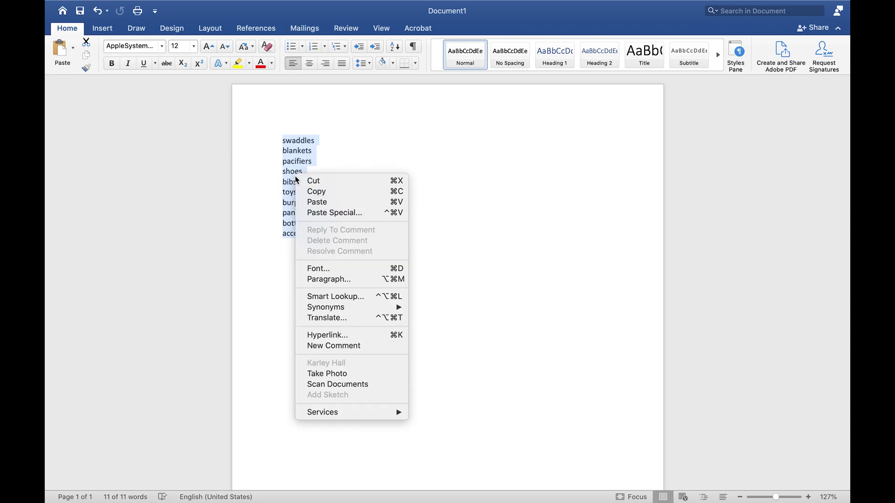
click(312, 192)
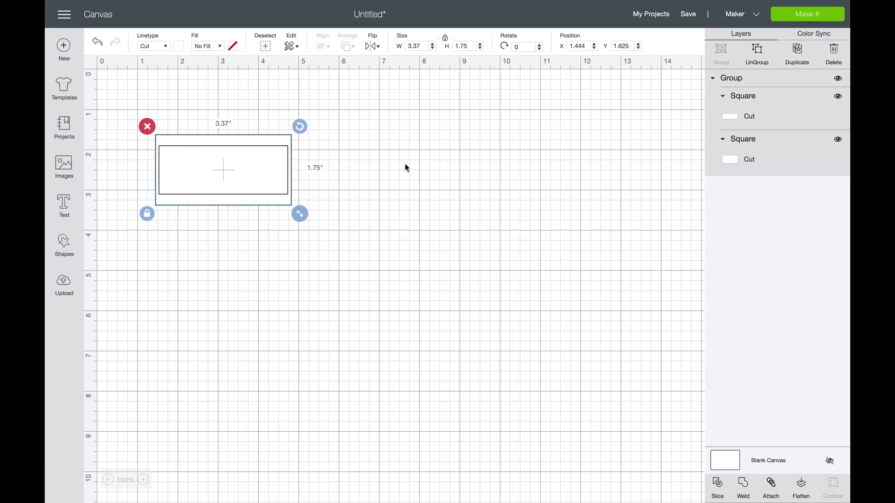
Return to the Cricut canvas and add a text object containing the copied list of label words.
click(405, 163)
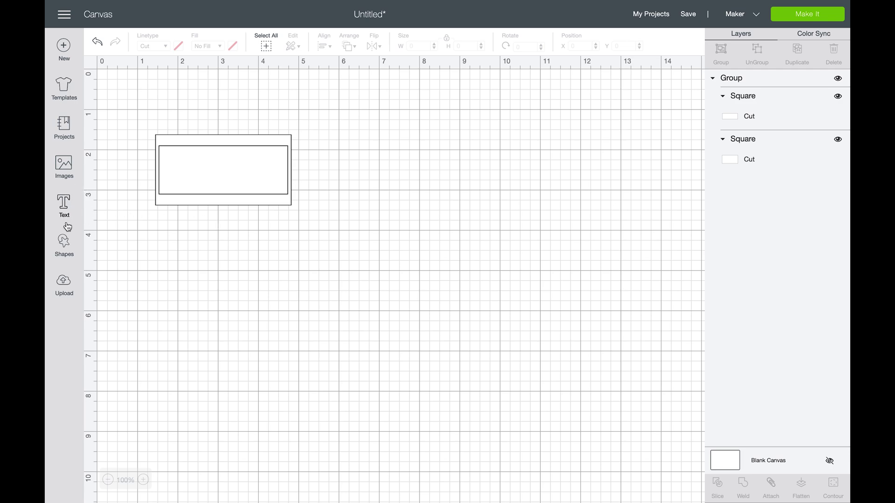
click(67, 207)
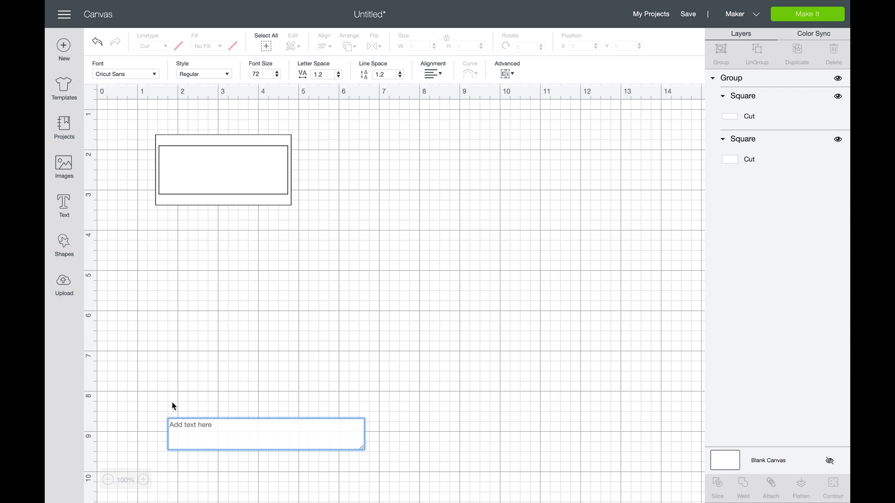
click(210, 436)
click(198, 431)
click(198, 431)
key(ctrl+v)
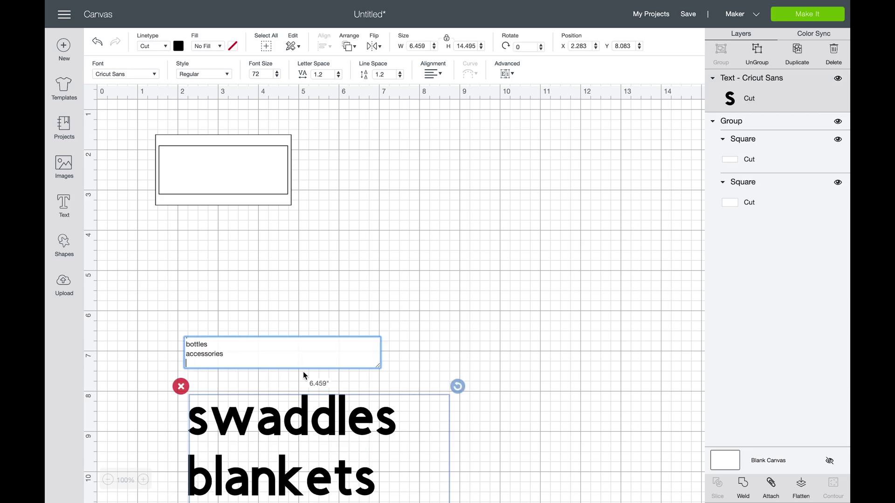
Move the word list up beside the grouped rectangles, to about X 5.9 and Y 0.2 inches.
click(395, 262)
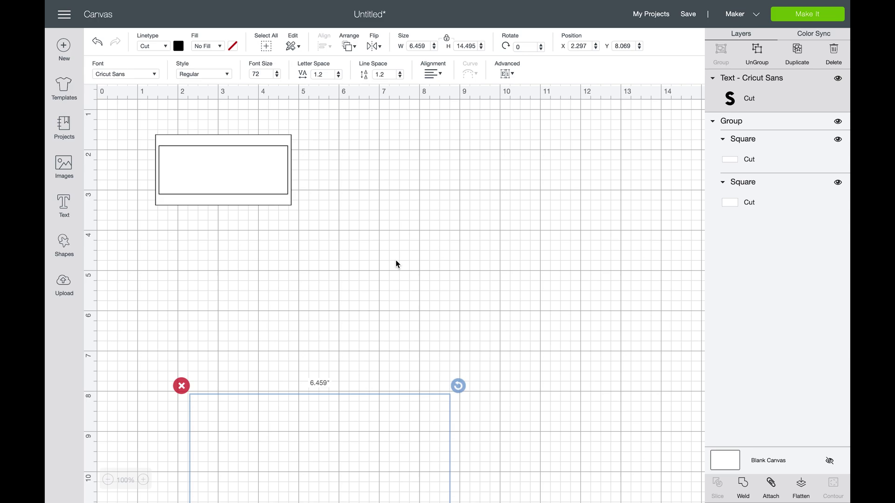
click(438, 260)
drag(327, 414, 466, 95)
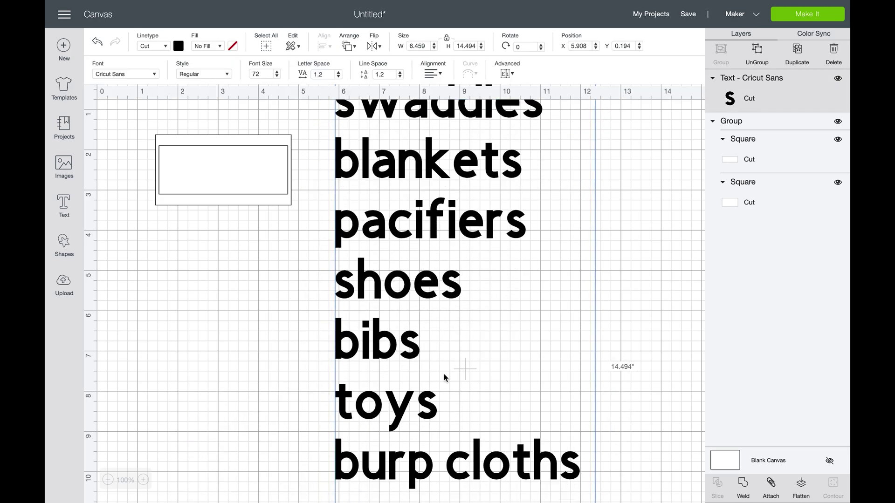
click(108, 480)
click(107, 480)
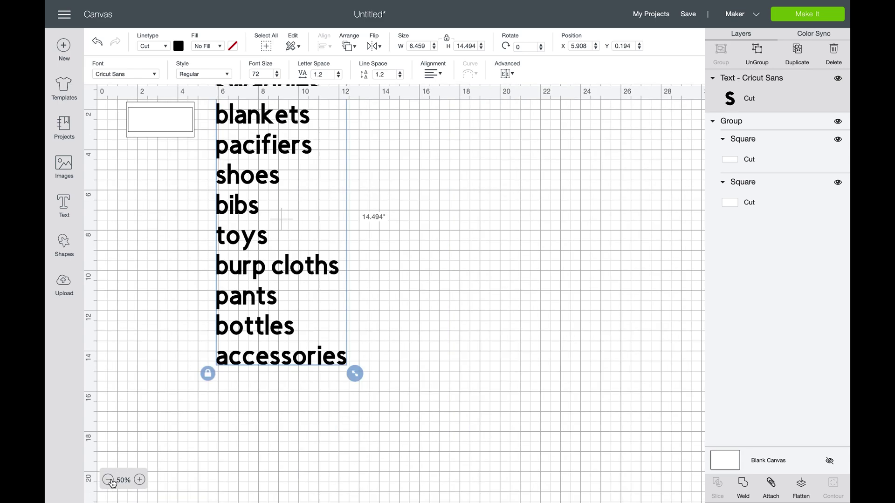
Shrink the word list to about 3.19 inches wide and move it to about X 5.84, Y 1.6 inches.
drag(364, 382, 298, 235)
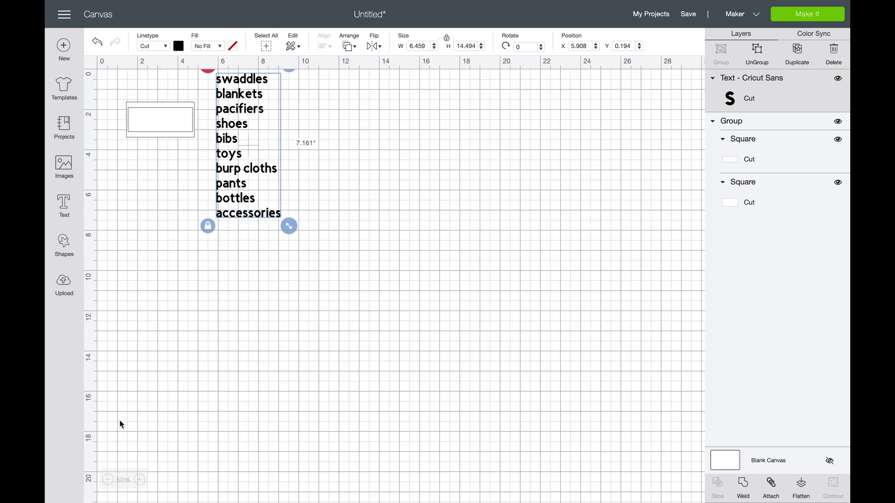
click(139, 480)
click(140, 480)
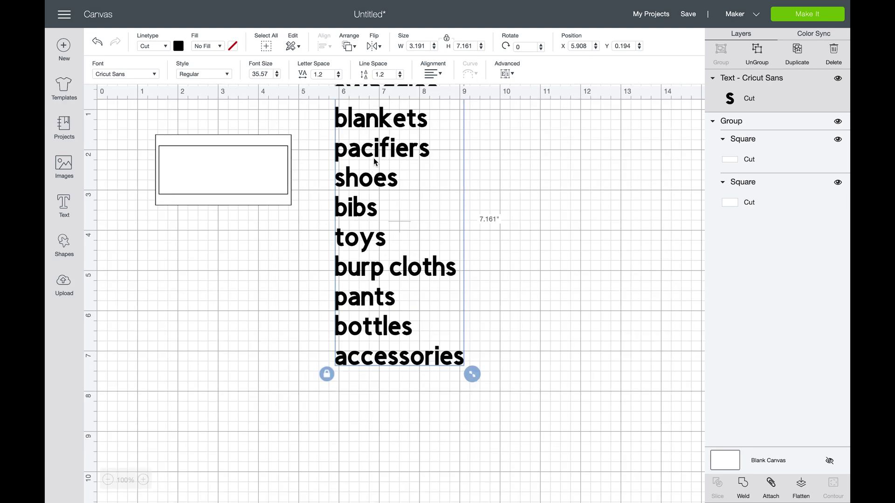
drag(396, 94, 393, 148)
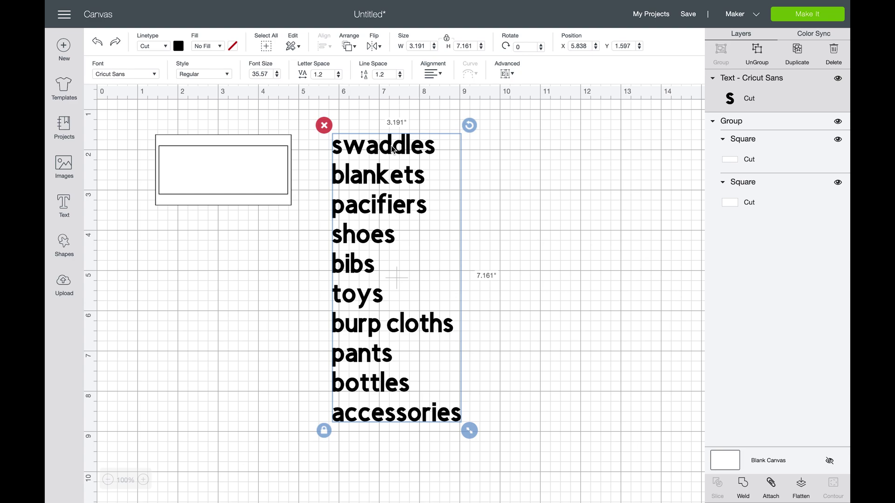
Search the Cricut fonts for "car", apply Car Decals to the word list, and shift the list to about X 5.98, Y 1.69 inches.
click(150, 76)
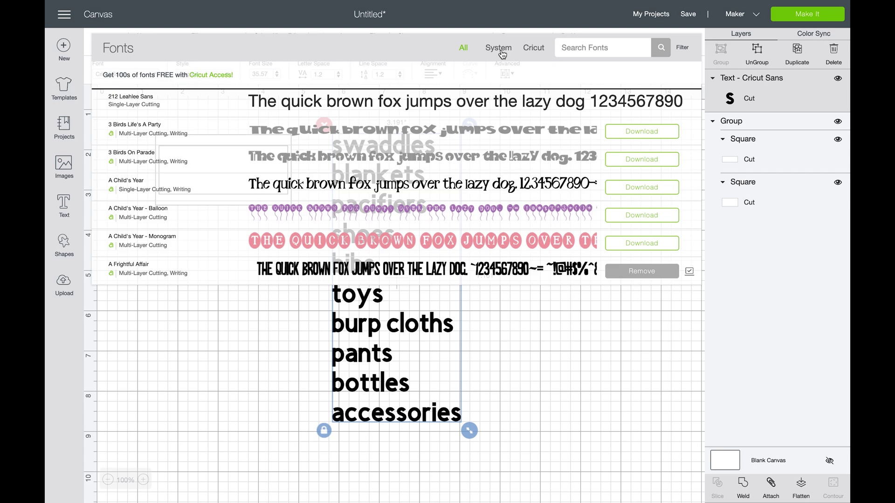
click(536, 50)
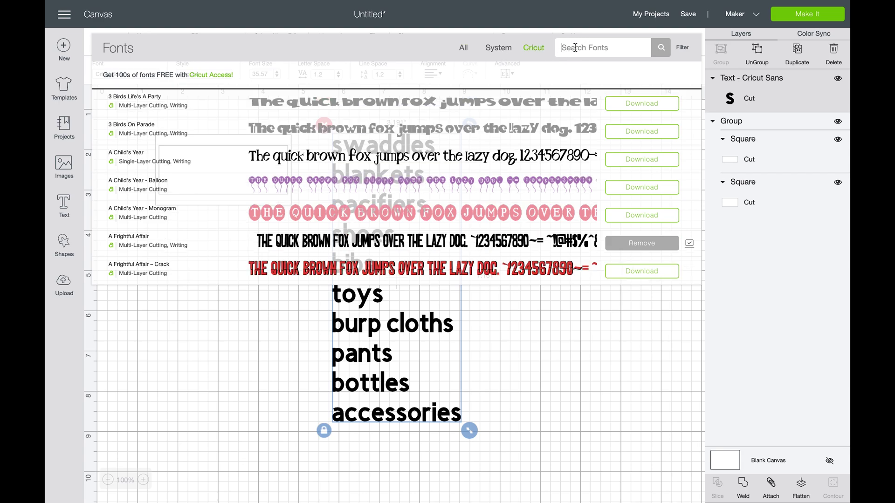
text(car)
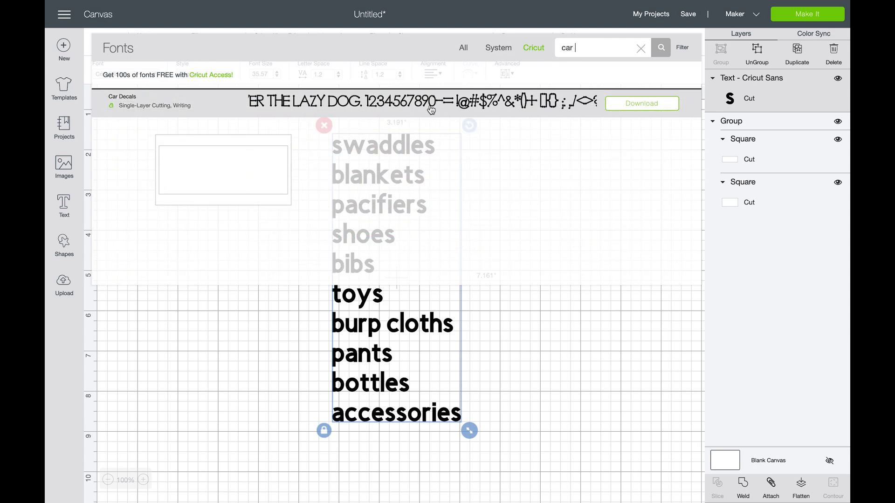
click(431, 109)
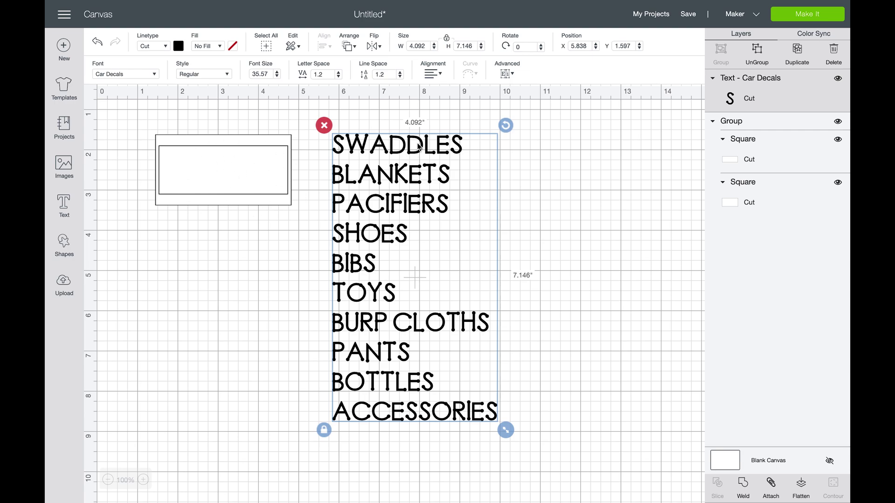
mouse_move(419, 147)
mouse_down()
mouse_move(270, 168)
mouse_move(250, 158)
mouse_move(424, 164)
mouse_move(426, 150)
mouse_up()
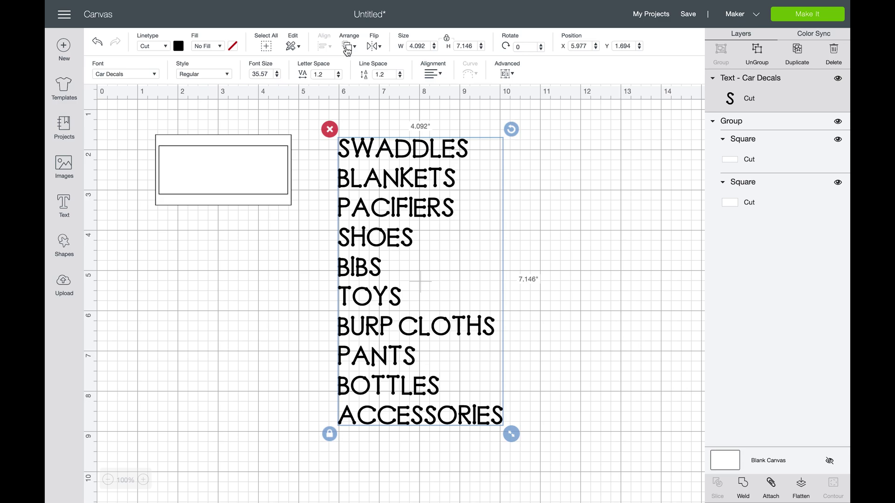
click(347, 47)
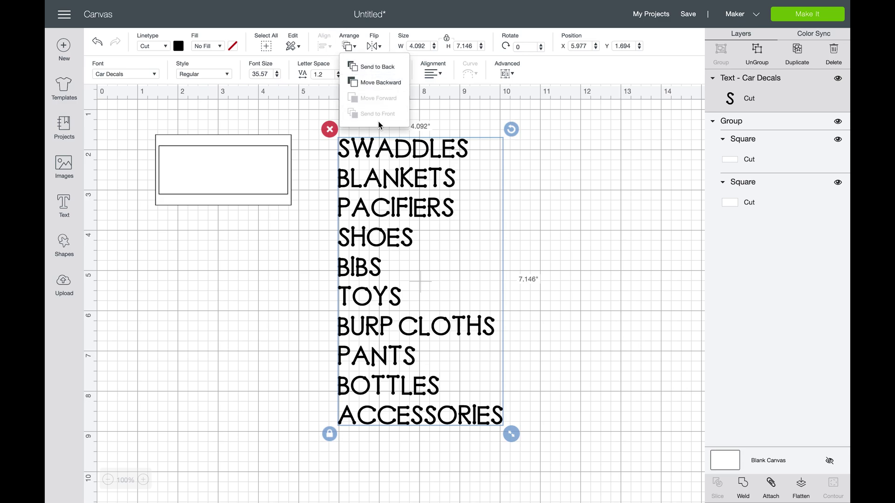
click(564, 176)
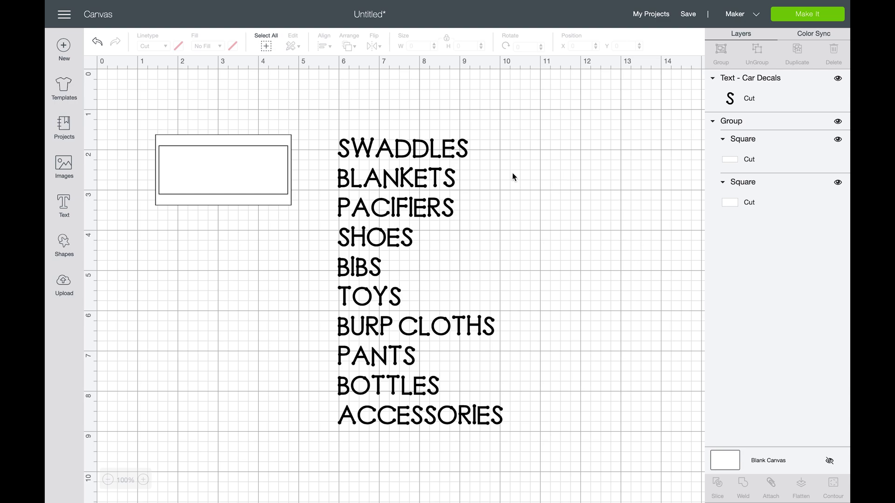
Paste a copy of the word list at about X 10.57, Y 1.54 inches and move the original to about X 5.12, Y 1.5 inches.
click(454, 154)
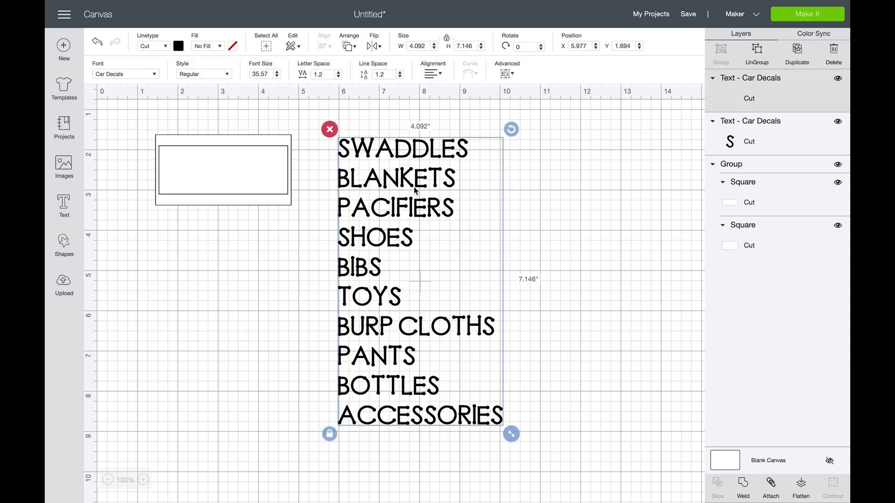
key(ctrl+v)
drag(482, 157, 647, 154)
drag(403, 161, 369, 155)
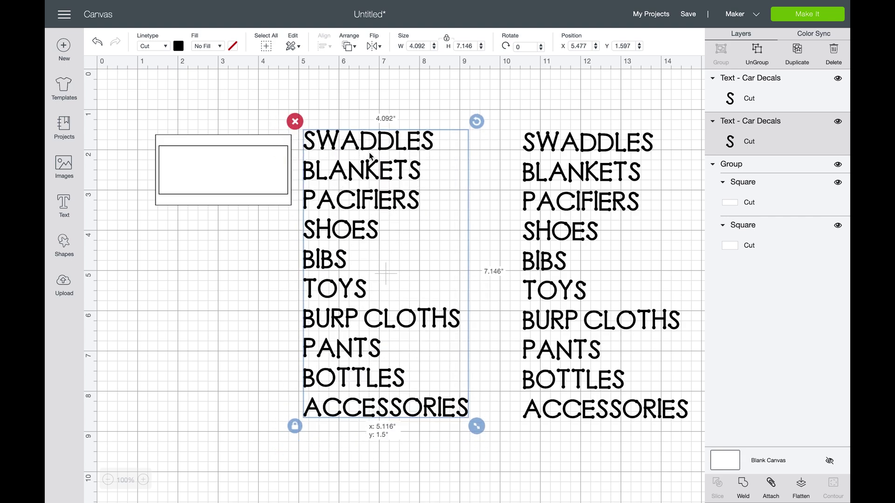
Ungroup the copied word list into separate lines.
click(567, 154)
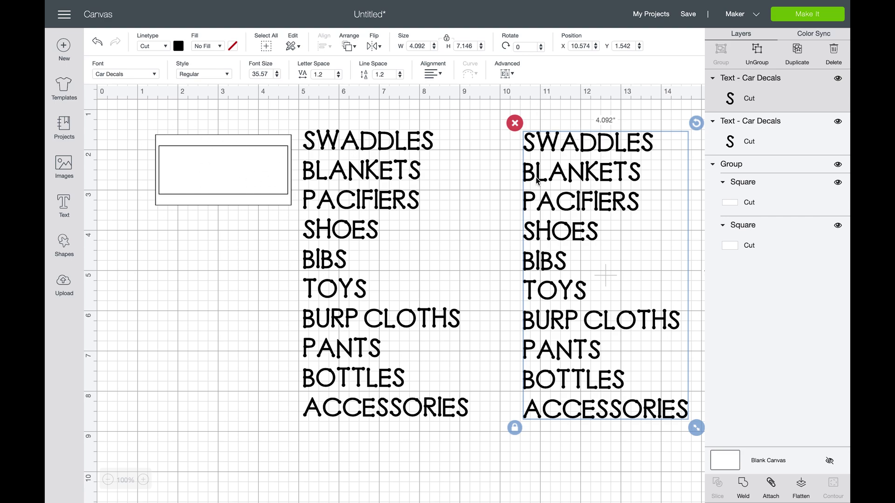
click(507, 74)
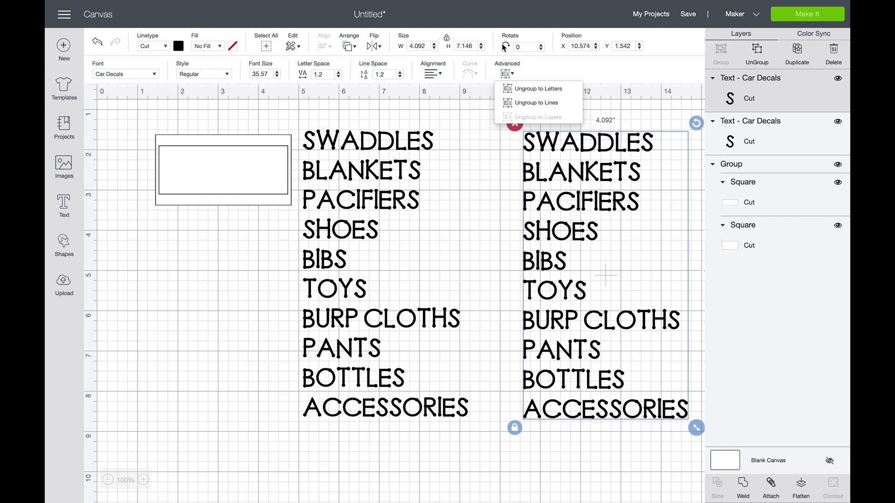
click(516, 103)
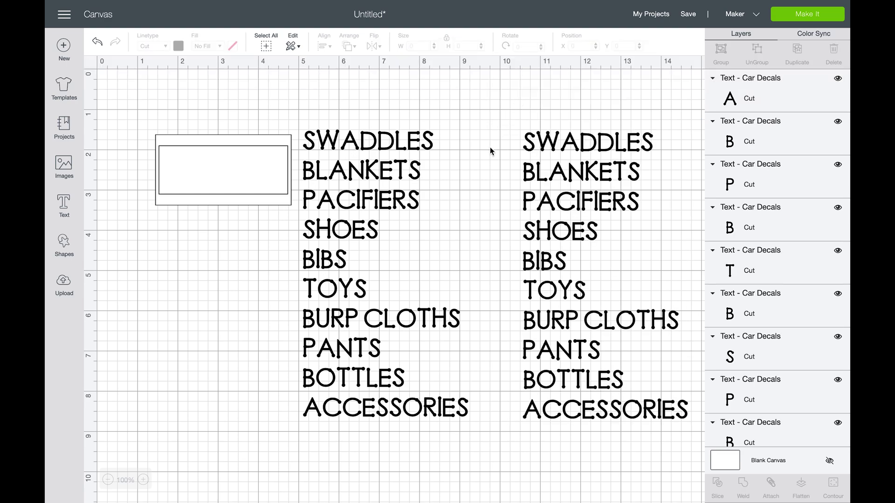
Try sizing SWADDLES about 3.14 inches wide and BIBS about 2.42 inches wide inside the inner rectangle, and return both above the copied list.
drag(526, 144, 162, 169)
drag(298, 185, 613, 118)
drag(550, 264, 273, 208)
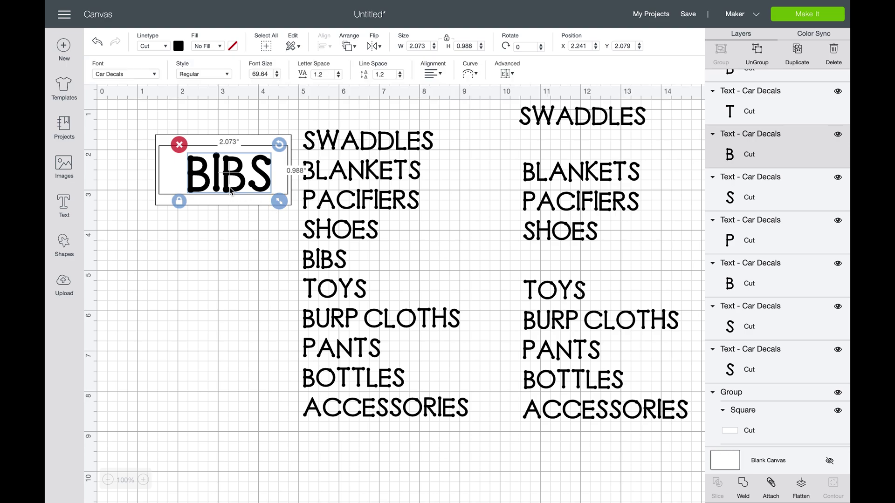
drag(228, 186, 215, 179)
drag(269, 194, 283, 201)
drag(231, 173, 575, 153)
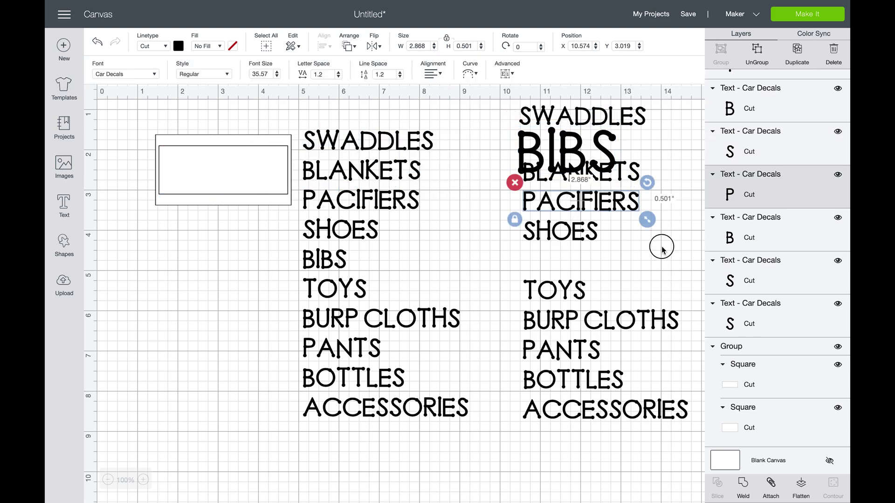
Move BLANKETS, PACIFIERS and SHOES of the copied list down to clear the enlarged BIBS, and nudge BIBS slightly lower under SWADDLES.
click(639, 275)
drag(642, 255, 590, 213)
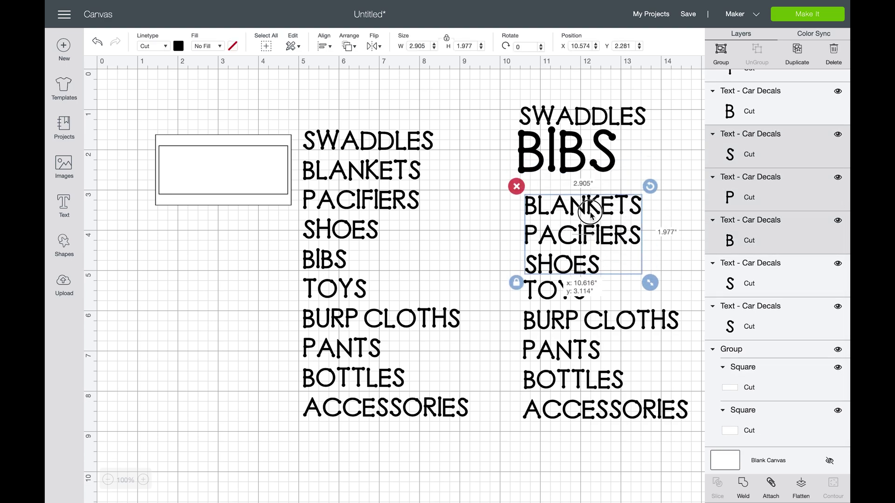
click(598, 123)
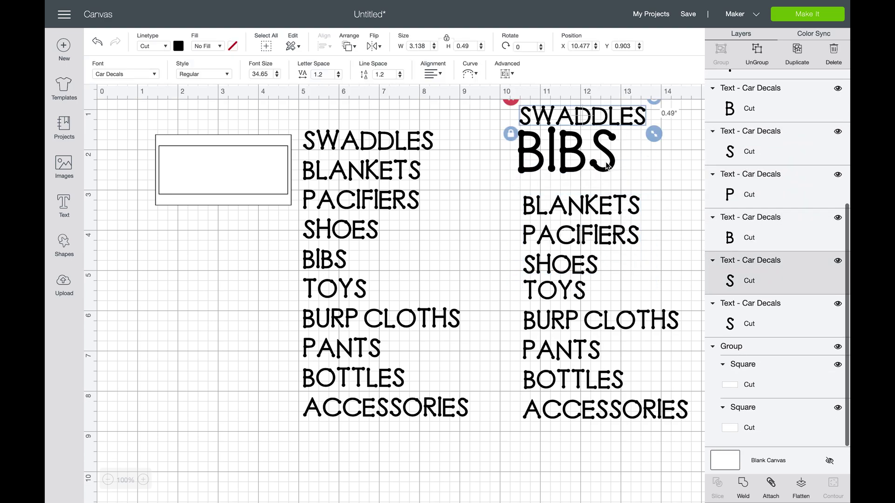
click(598, 156)
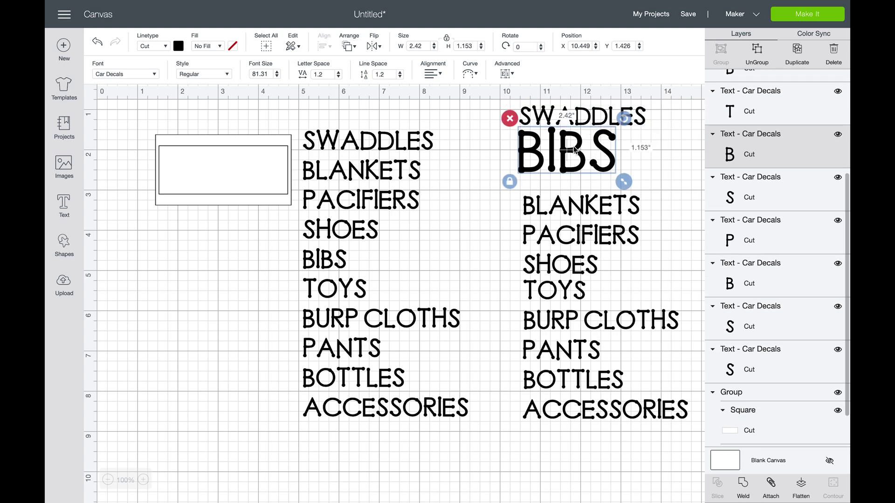
drag(602, 129, 601, 132)
Set the width of BIBS to 3.138 inches to match SWADDLES, and move the words below it down to make room.
click(548, 119)
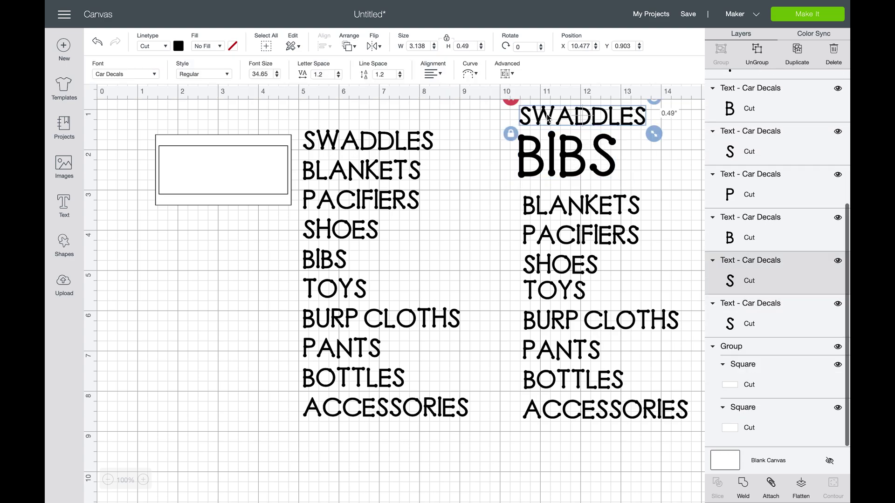
click(424, 46)
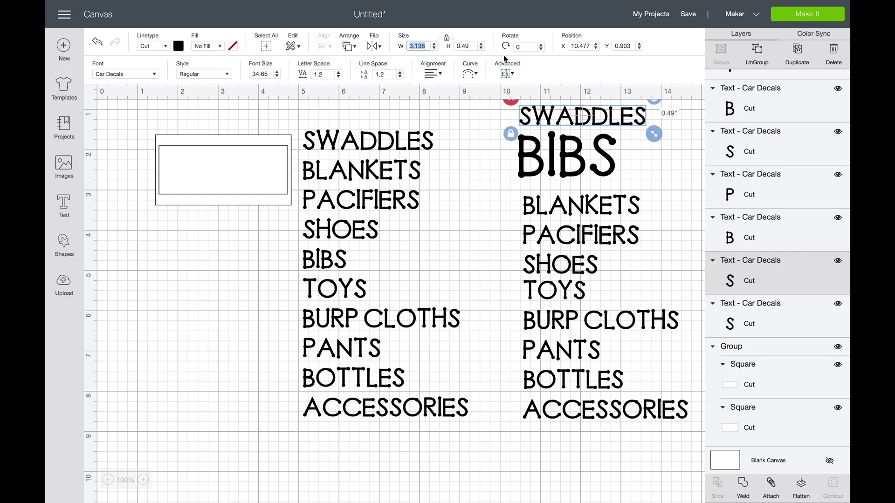
click(531, 156)
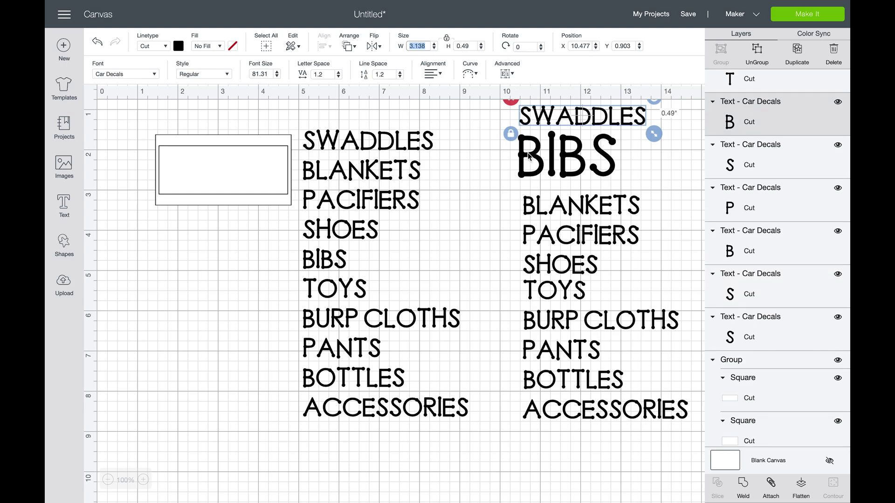
click(427, 46)
key(super+v)
key(Return)
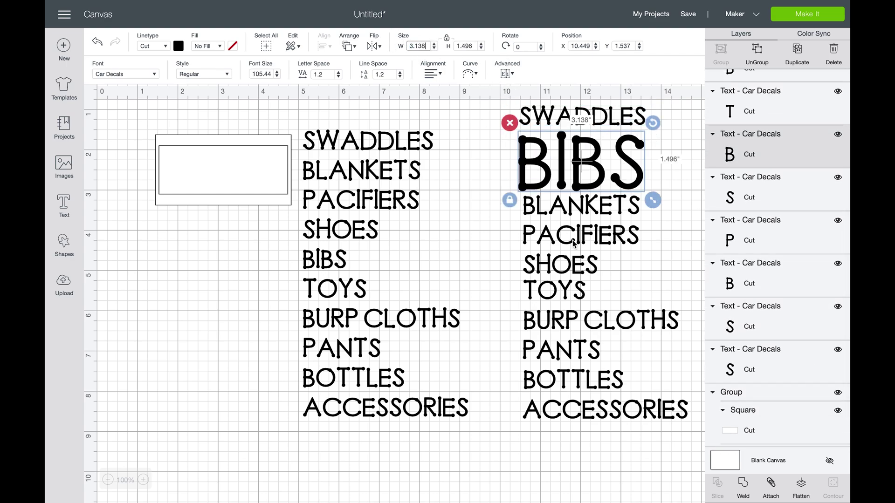
drag(657, 448, 525, 234)
click(490, 191)
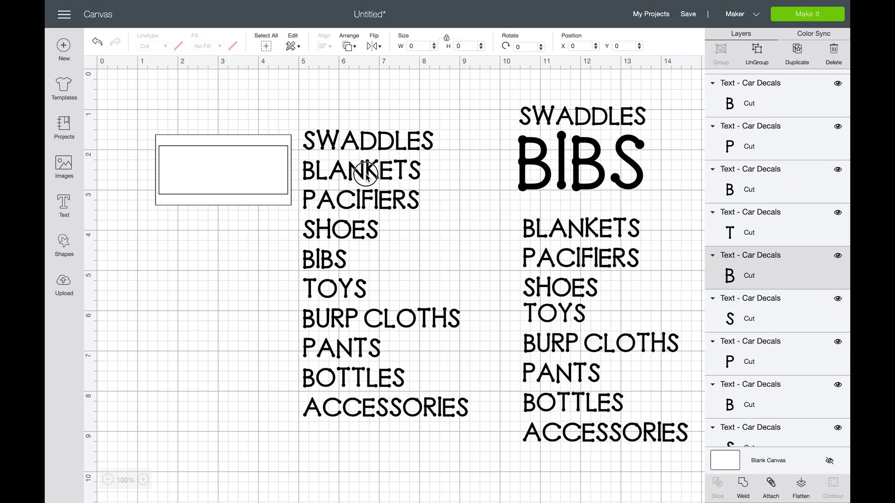
Test the enlarged BIBS over the rectangle template, and line it up with SWADDLES again above the copied list.
drag(366, 175, 96, 170)
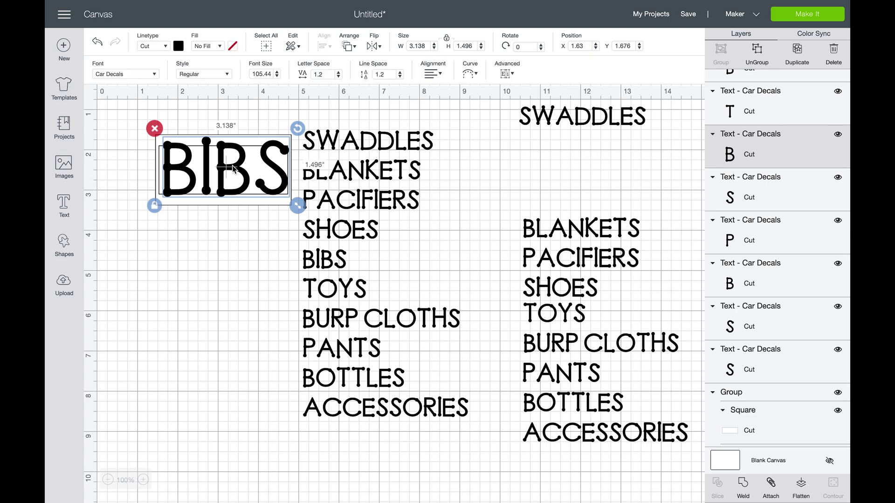
drag(233, 168, 583, 166)
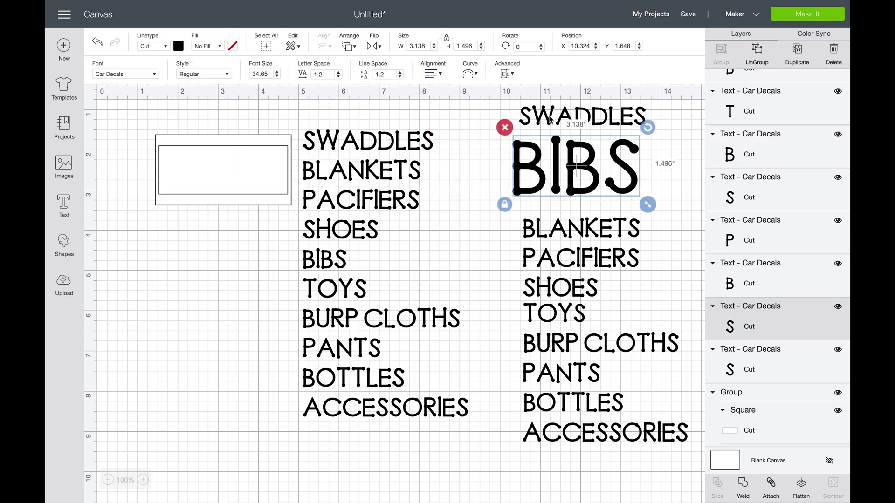
mouse_move(550, 120)
mouse_down()
mouse_move(252, 173)
mouse_move(187, 174)
mouse_move(248, 147)
mouse_move(540, 131)
mouse_up()
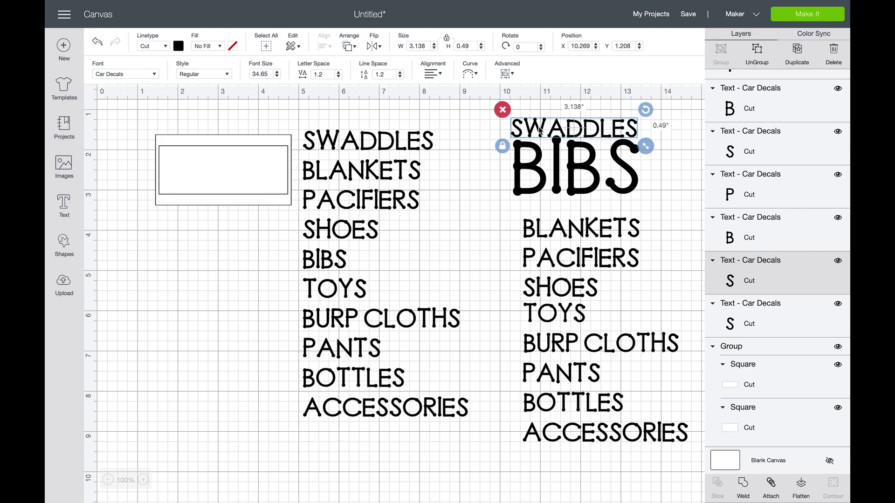
Compare the font sizes of the original word list, the enlarged BIBS and SWADDLES, nudging BIBS down to about Y 1.75 inches.
click(374, 145)
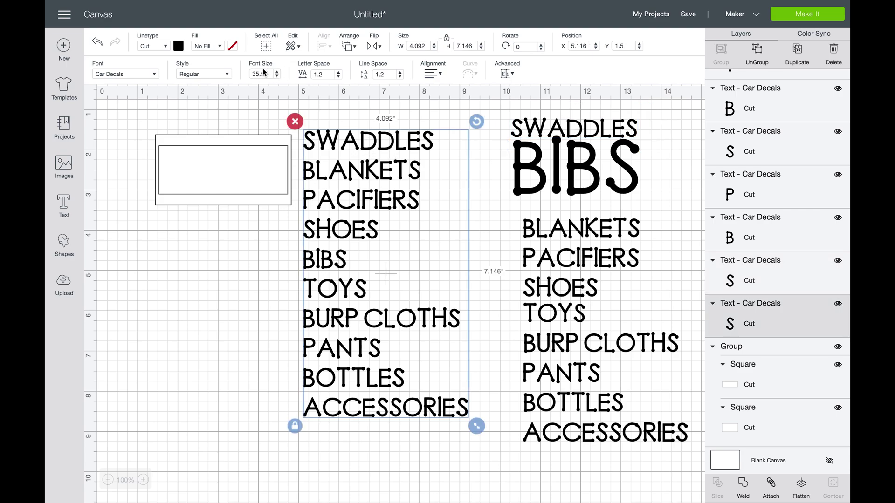
click(524, 153)
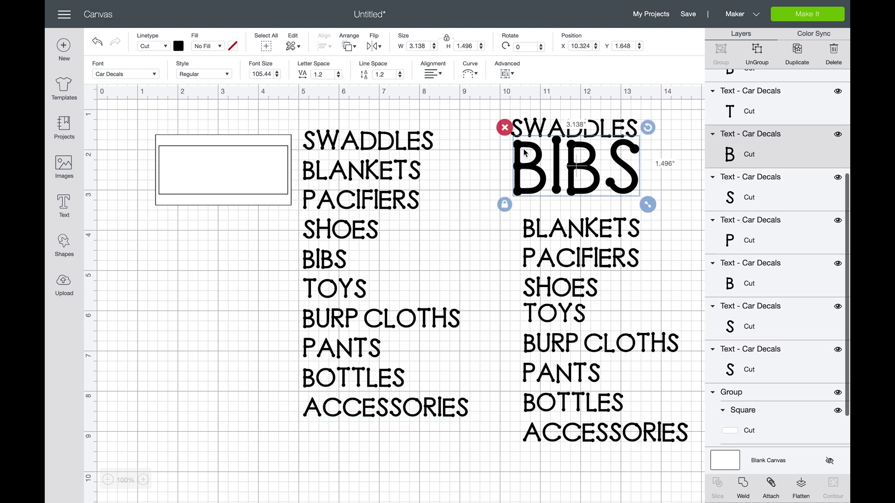
click(532, 131)
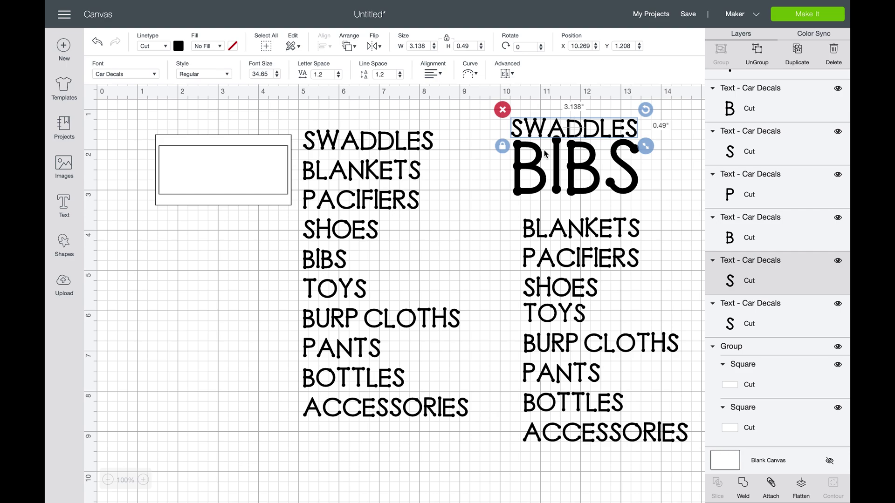
drag(557, 171, 558, 175)
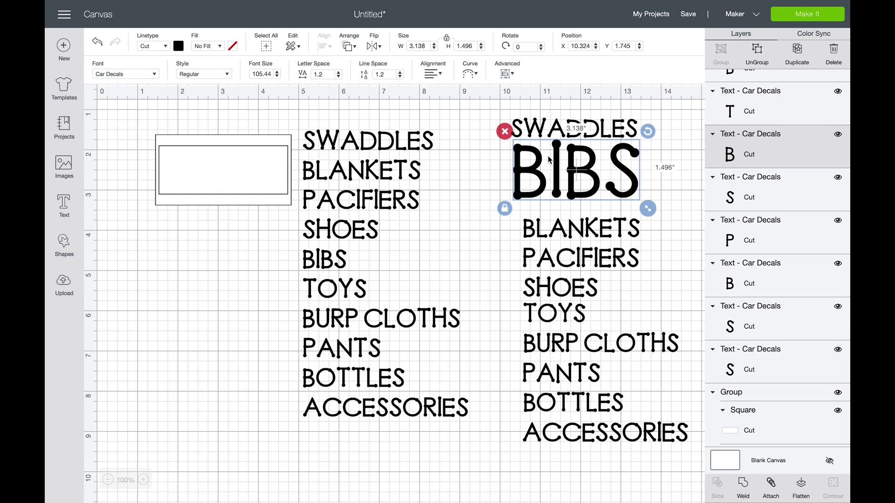
Delete SWADDLES, BIBS and all the other separated words of the copied list.
click(579, 118)
drag(500, 102, 697, 445)
key(Delete)
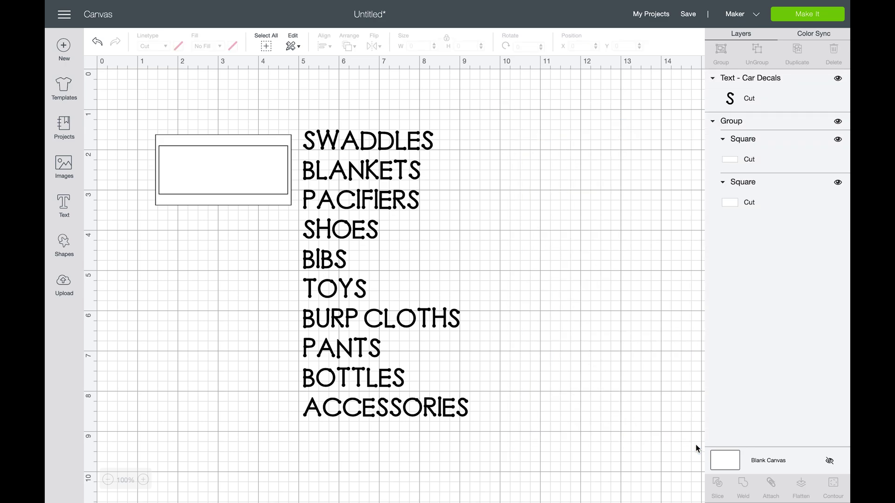
Shrink the whole word list so ACCESSORIES fits the inner rectangle, checking with the grouped rectangles placed over it at about X 5.1, Y 5.68 inches.
click(371, 147)
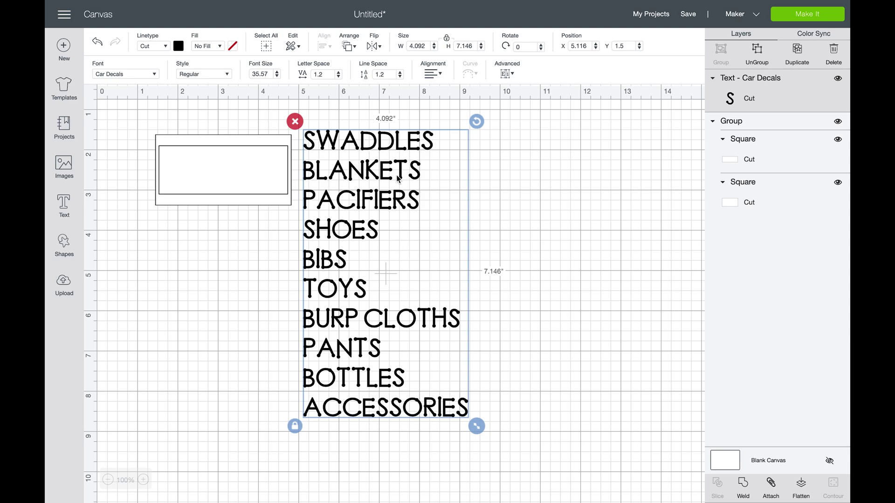
drag(478, 425, 385, 317)
drag(260, 195, 410, 345)
click(385, 316)
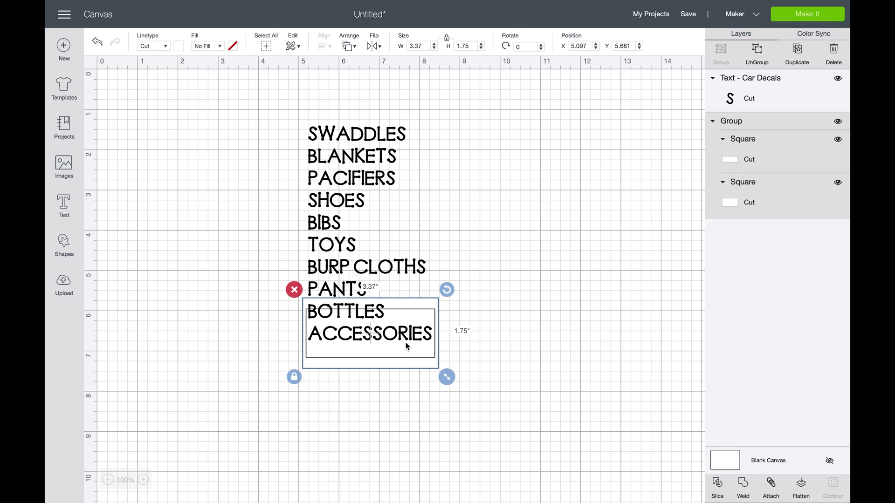
Set the word list's font size to 27 and test ACCESSORIES against the inner rectangle of the template.
drag(426, 313, 241, 129)
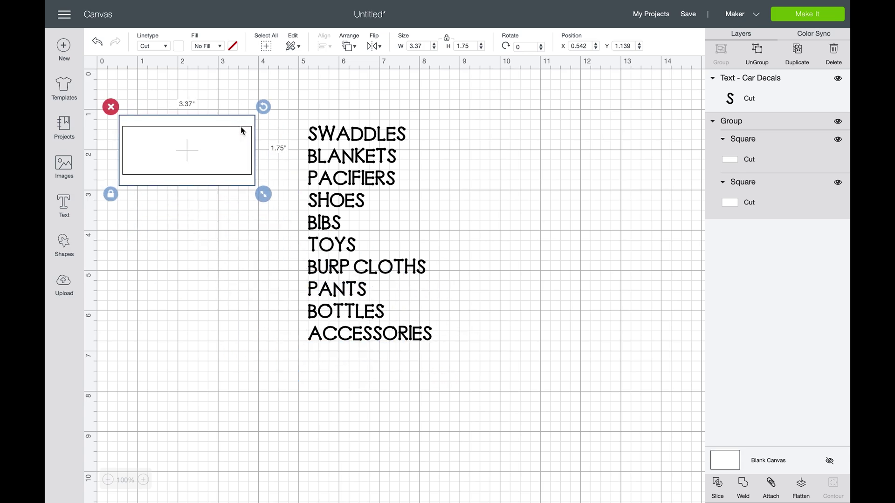
click(366, 164)
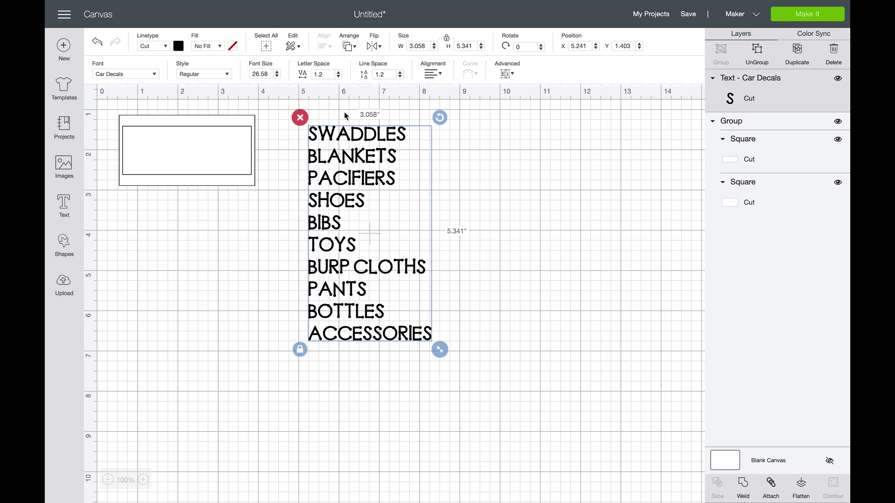
double_click(264, 74)
text(22)
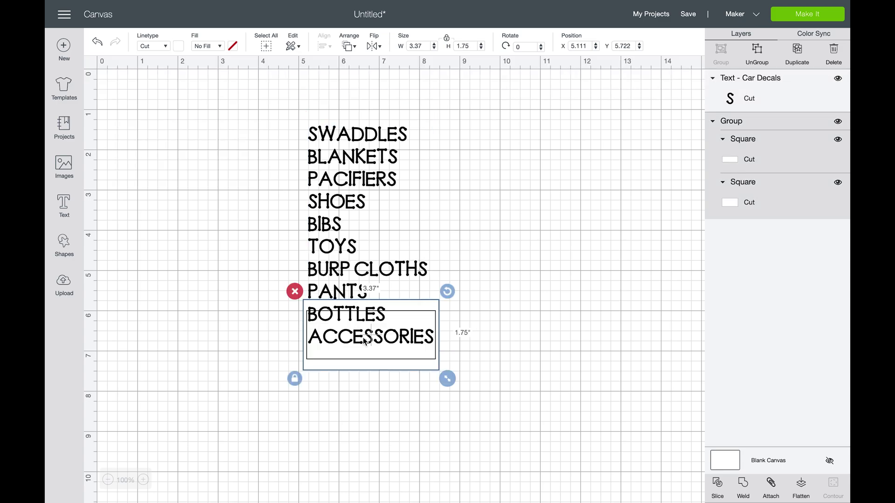
Move the grouped rectangles clear of the word list to about X 0.74, Y 1.14 inches.
drag(404, 311, 216, 115)
click(326, 155)
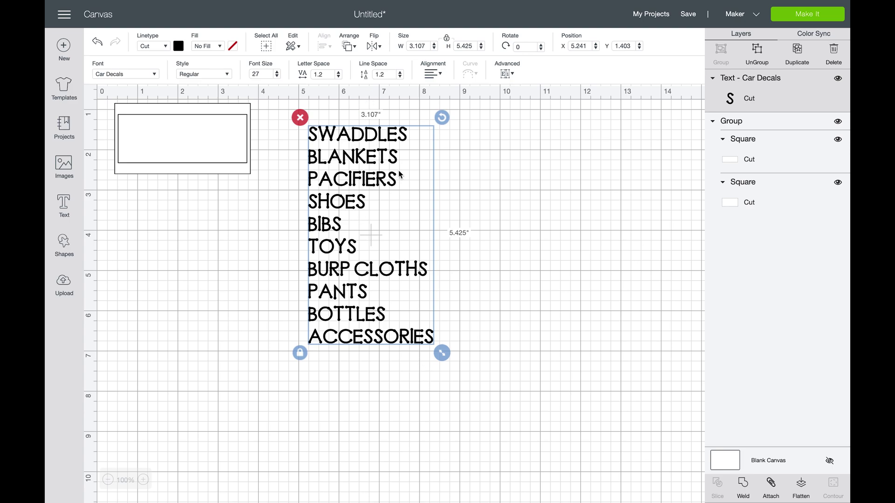
drag(181, 156, 186, 151)
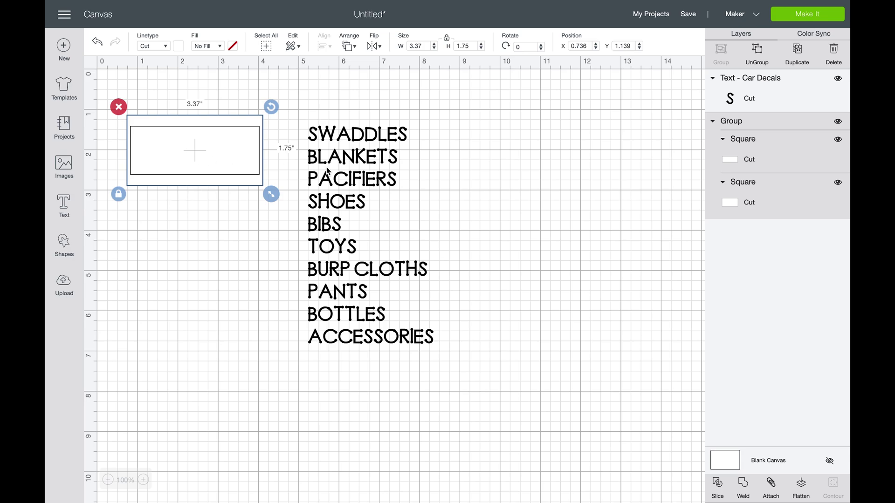
click(328, 171)
click(325, 164)
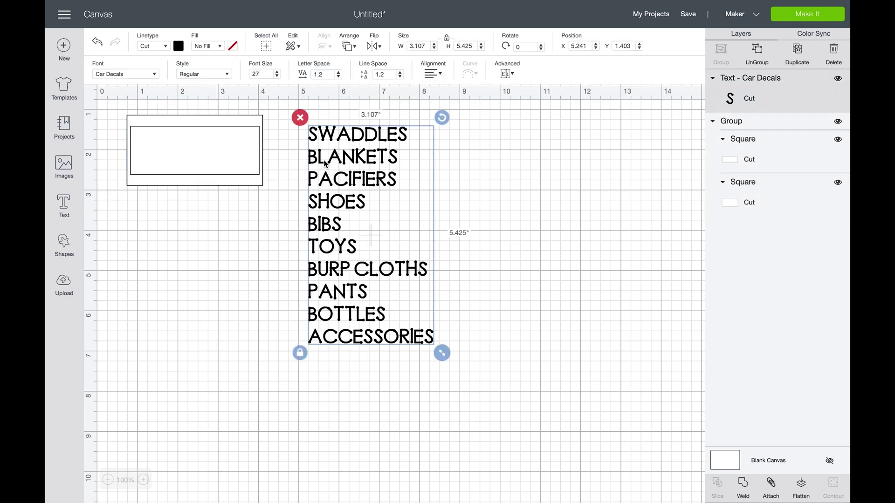
Make a hidden duplicate of the word list and move the visible list to about X 9.38, Y 1.32 inches.
click(809, 57)
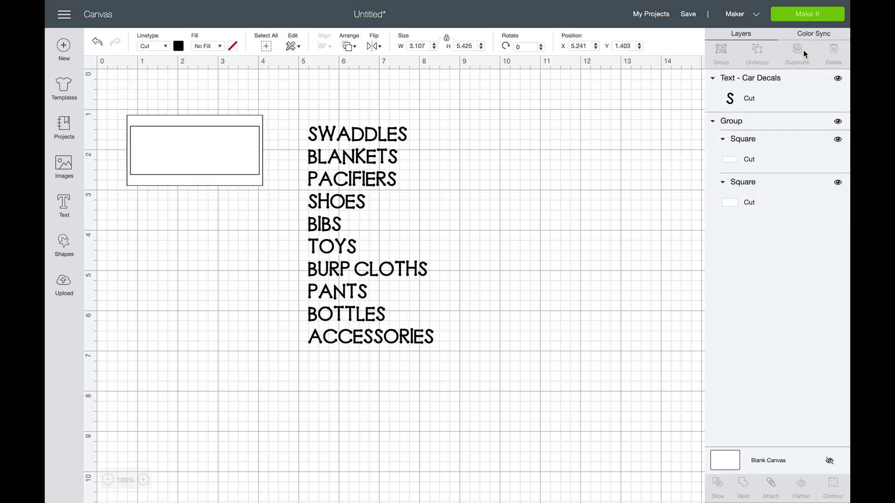
drag(365, 155, 504, 130)
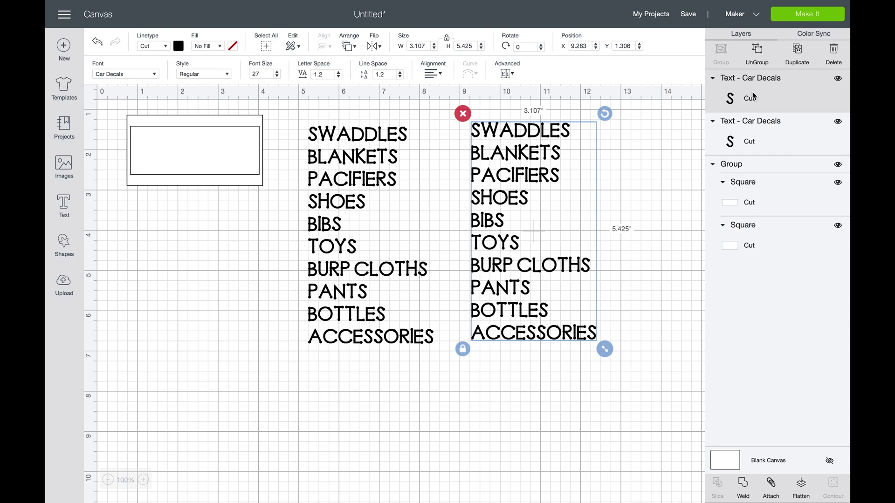
click(838, 79)
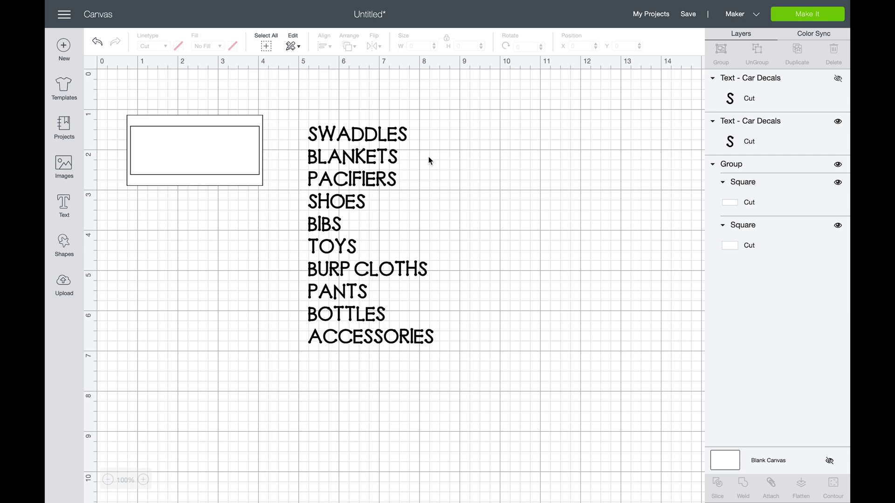
click(371, 136)
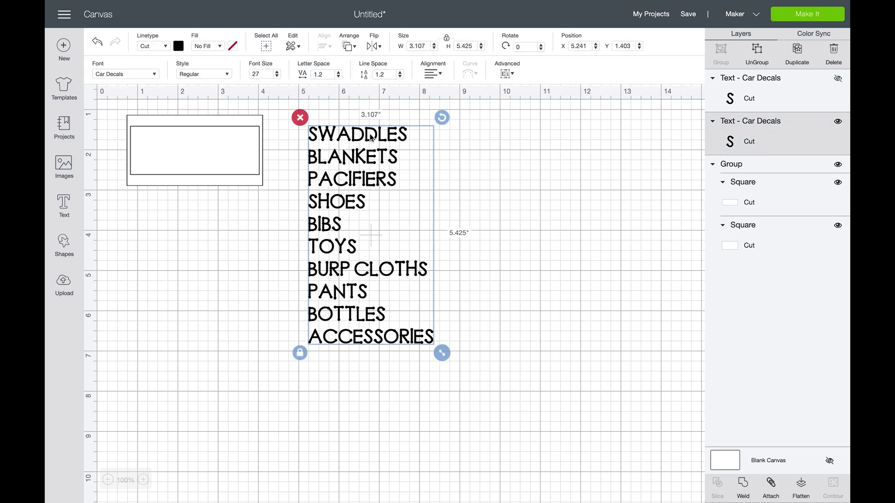
drag(371, 137, 539, 134)
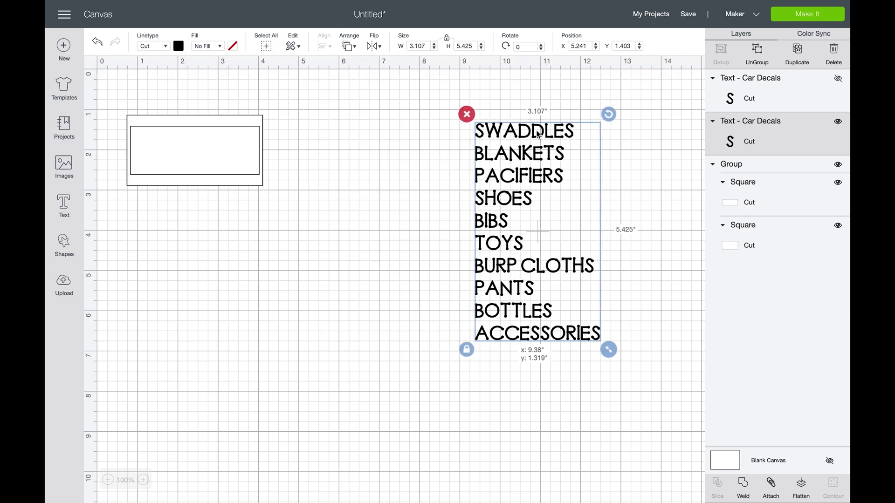
Ungroup the two template rectangles and delete the inner 3.2 by 1.2 inch one.
click(198, 158)
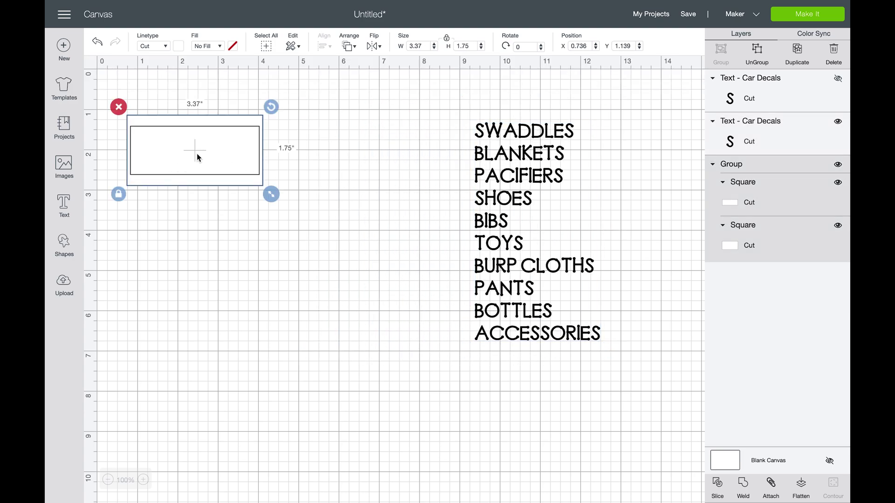
click(757, 52)
click(330, 127)
click(224, 132)
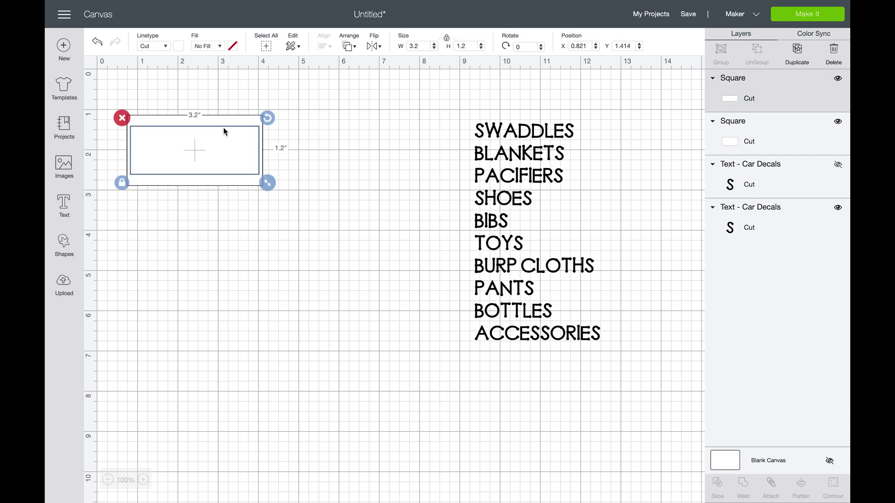
key(Delete)
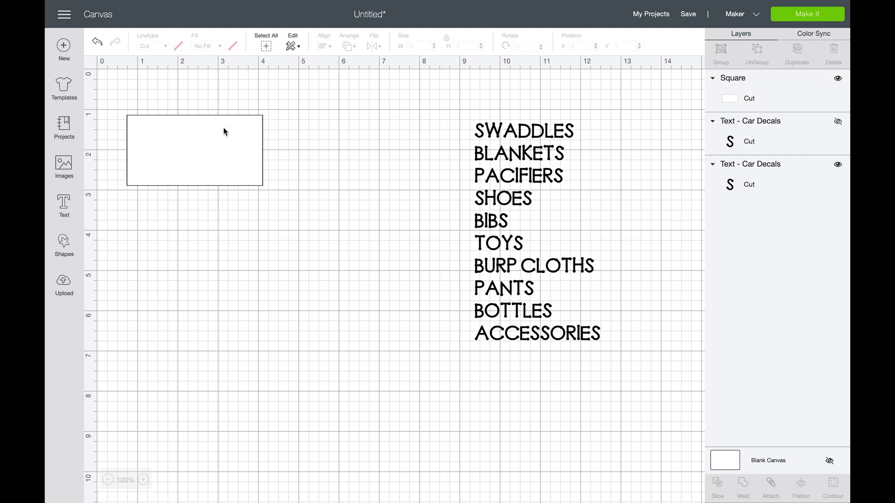
Move the remaining rectangle to about X 0.64, Y 0.71 inches and duplicate it into a grid of two columns and five rows.
drag(231, 150, 228, 136)
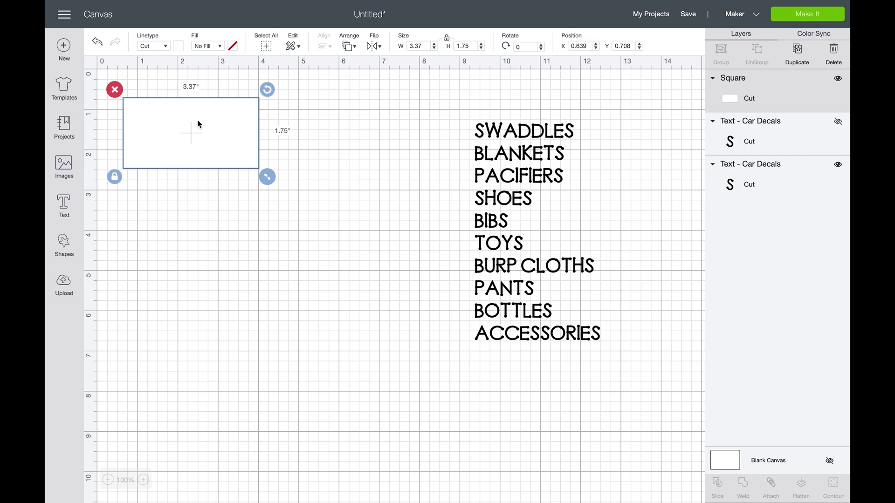
key(ctrl+d)
drag(197, 120, 181, 182)
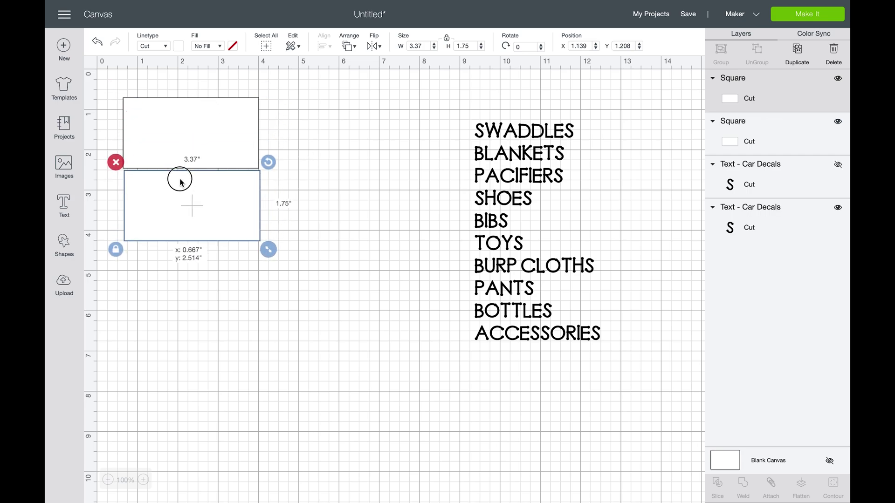
drag(200, 283, 180, 262)
key(ctrl+d)
drag(194, 70, 119, 396)
key(ctrl+d)
drag(312, 126, 379, 109)
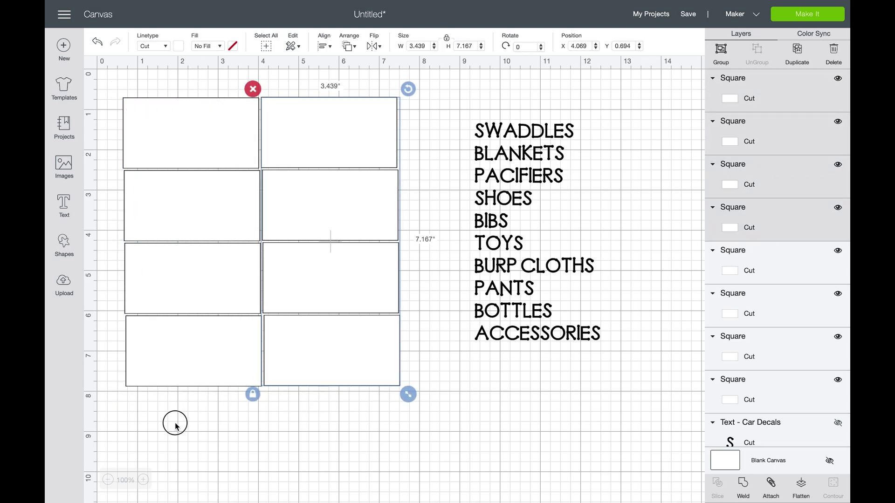
click(175, 425)
key(ctrl+d)
drag(122, 362, 339, 417)
click(459, 391)
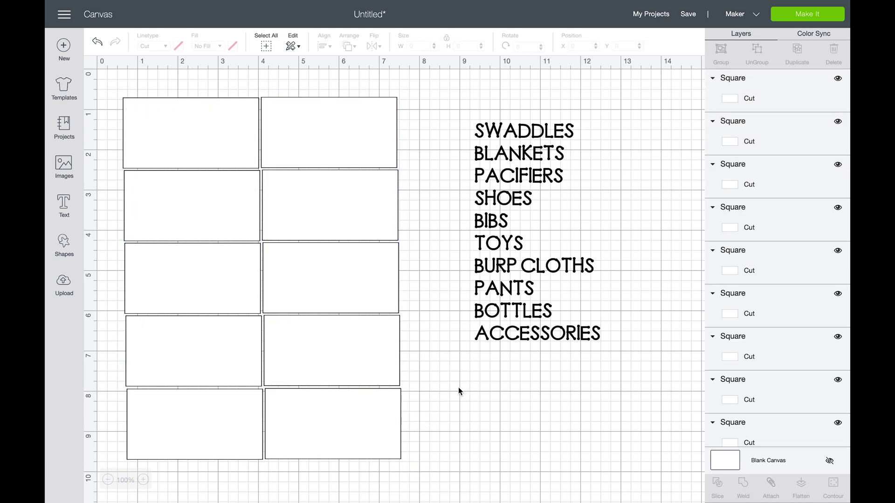
Send all ten rectangles to the back, behind the text layers, and check the layer order.
drag(109, 83, 419, 480)
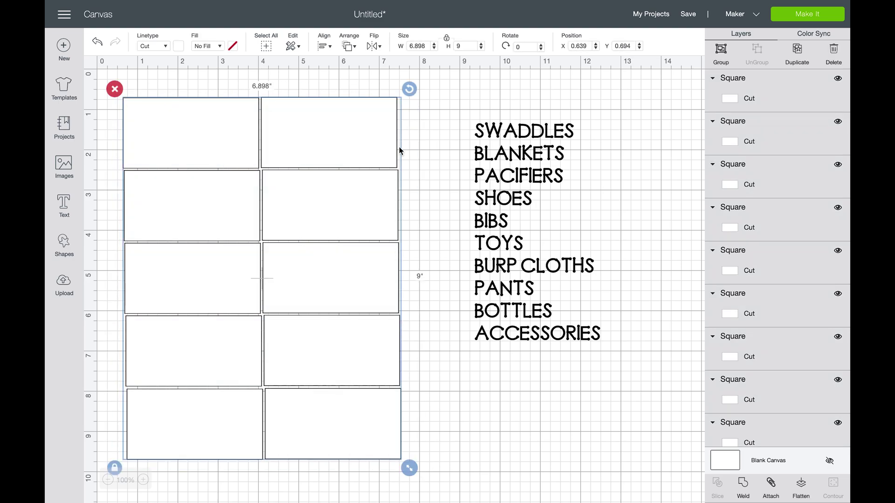
click(349, 46)
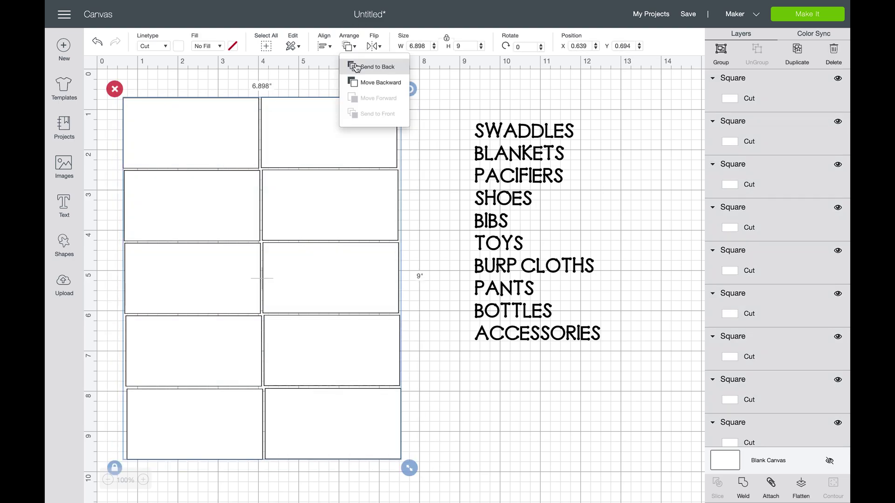
click(355, 66)
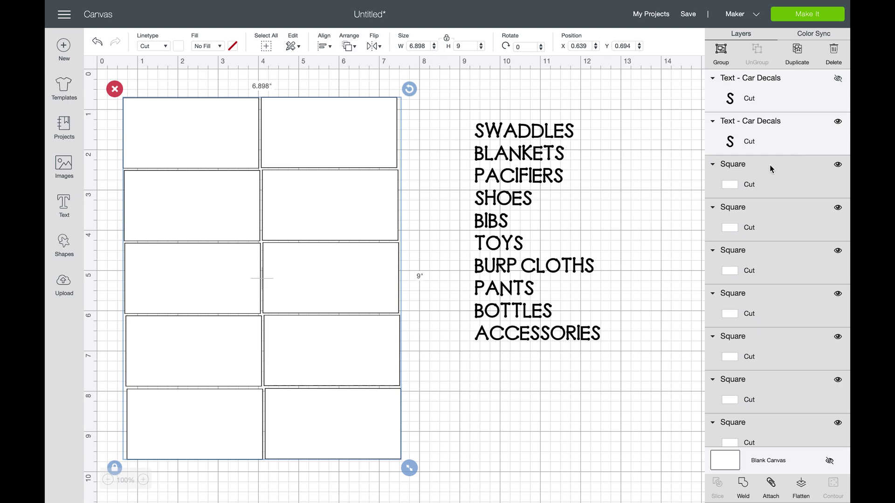
click(667, 145)
scroll(731, 150, down, 3)
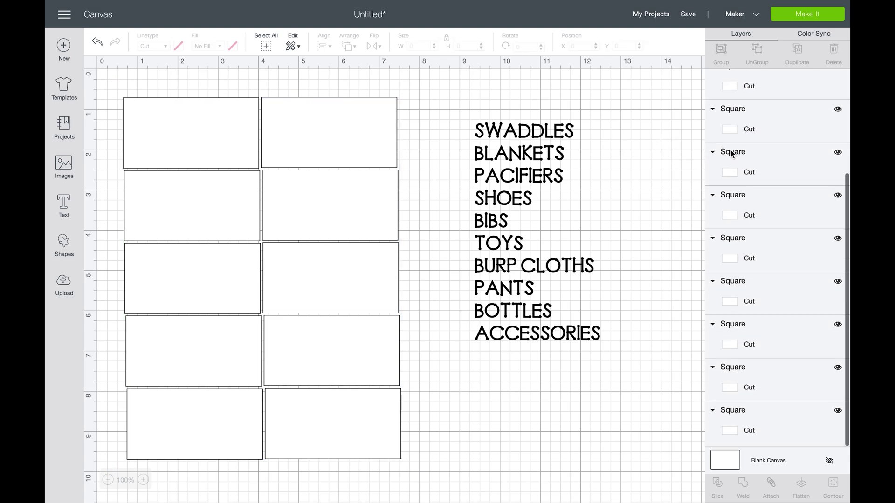
scroll(731, 149, up, 3)
Ungroup the visible word list to lines and move the ten rectangles together to about X 1.11, Y 1.17 inches.
click(532, 135)
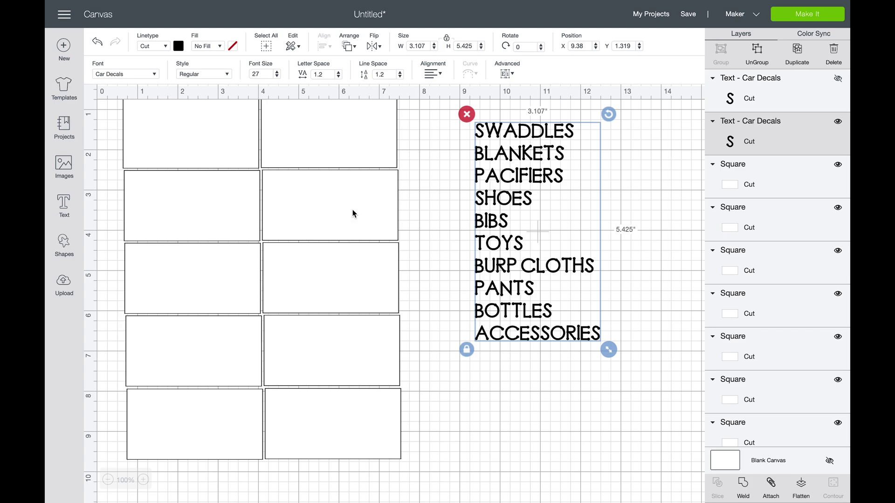
click(509, 73)
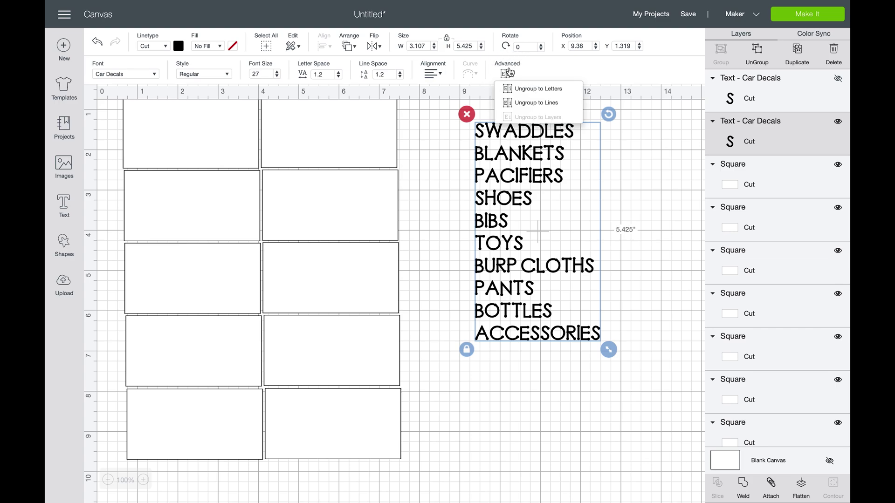
click(518, 106)
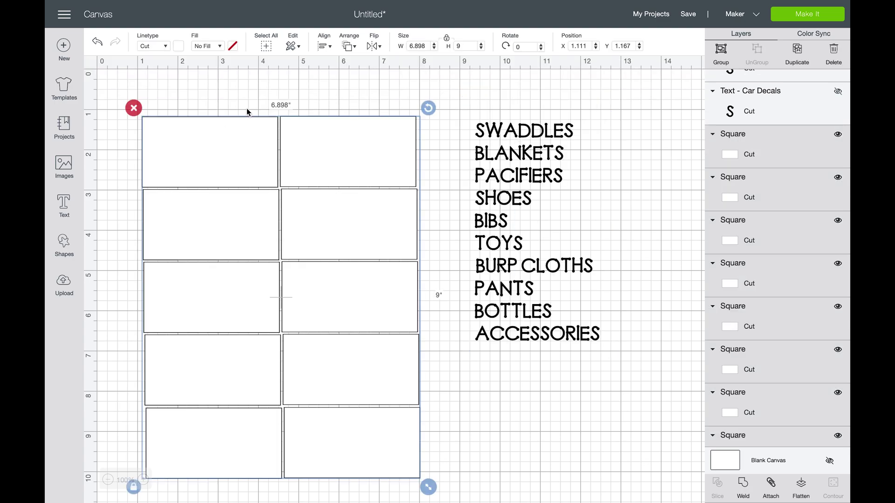
click(277, 92)
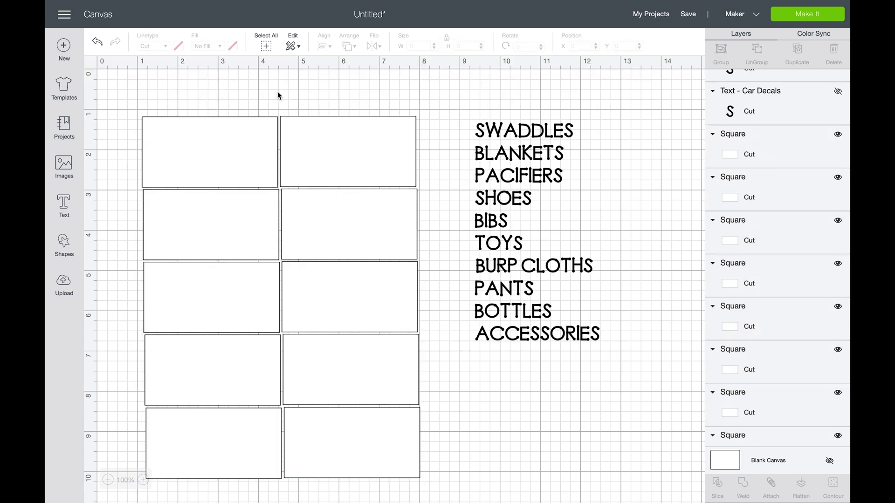
Center SWADDLES in the first rectangle of the first column and group the two.
click(486, 124)
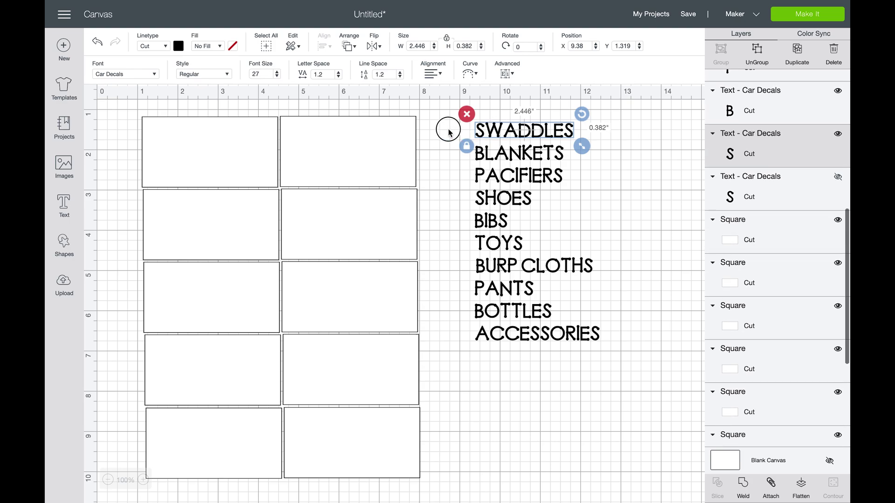
drag(447, 132, 136, 152)
click(201, 103)
drag(138, 103, 269, 175)
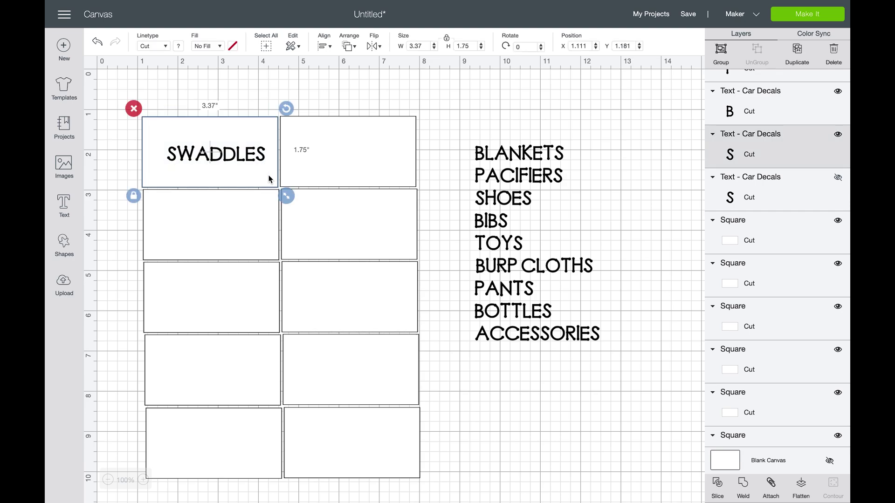
click(324, 46)
click(345, 173)
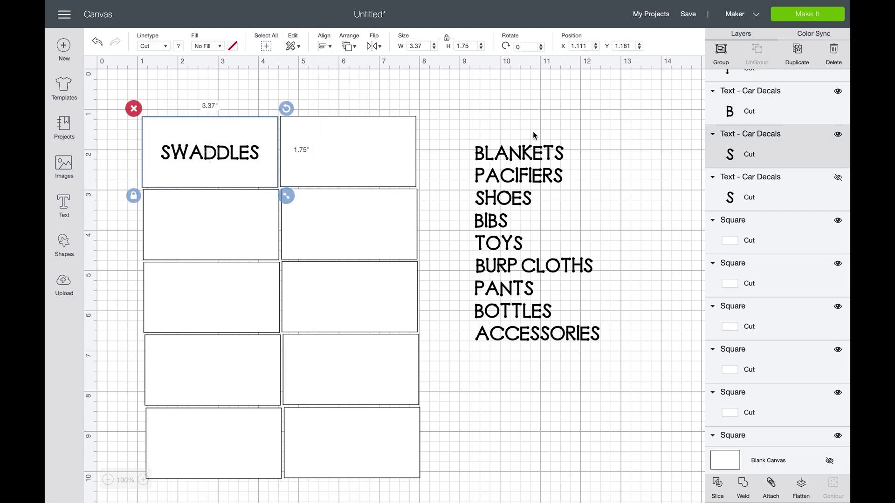
click(719, 54)
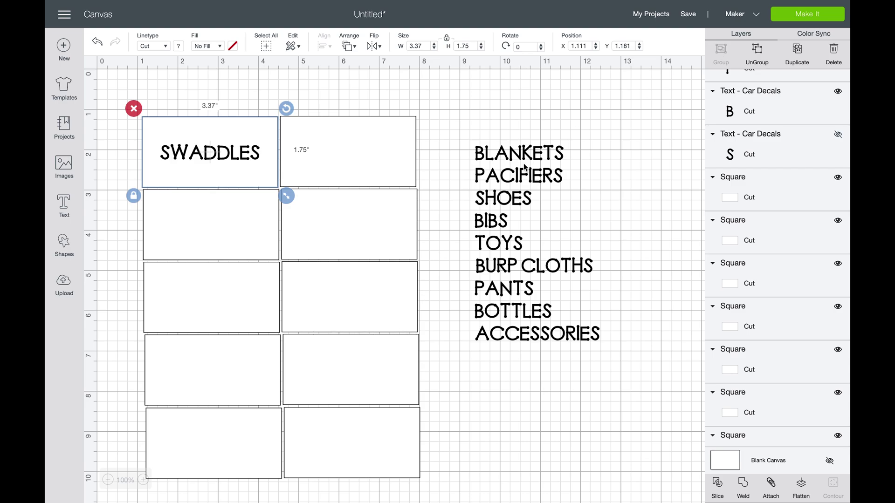
Center BLANKETS in the second rectangle of the first column and group the two.
drag(530, 157, 204, 207)
shift+click(203, 208)
click(324, 45)
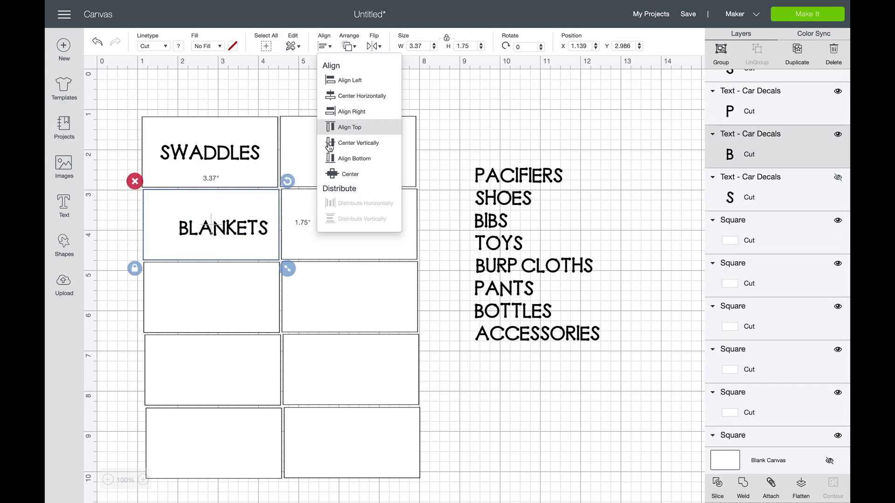
click(334, 176)
click(720, 56)
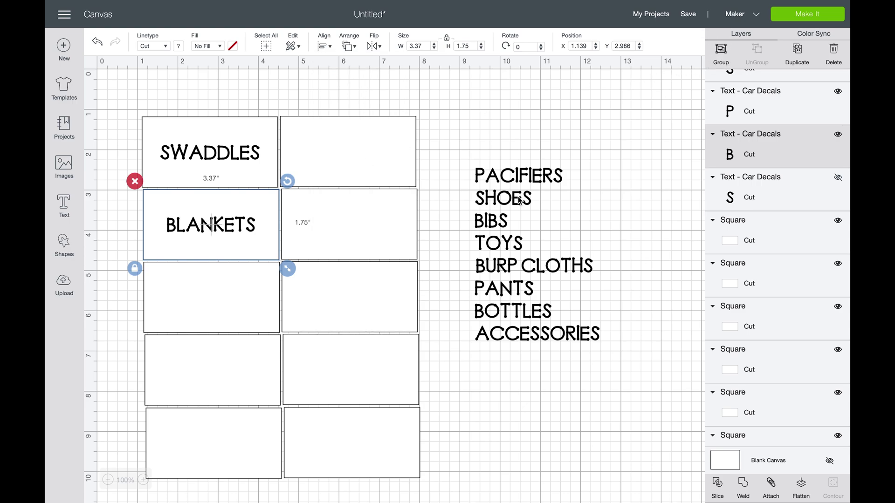
Center PACIFIERS in the third rectangle of the first column and group the two.
drag(515, 174, 204, 298)
shift+click(234, 273)
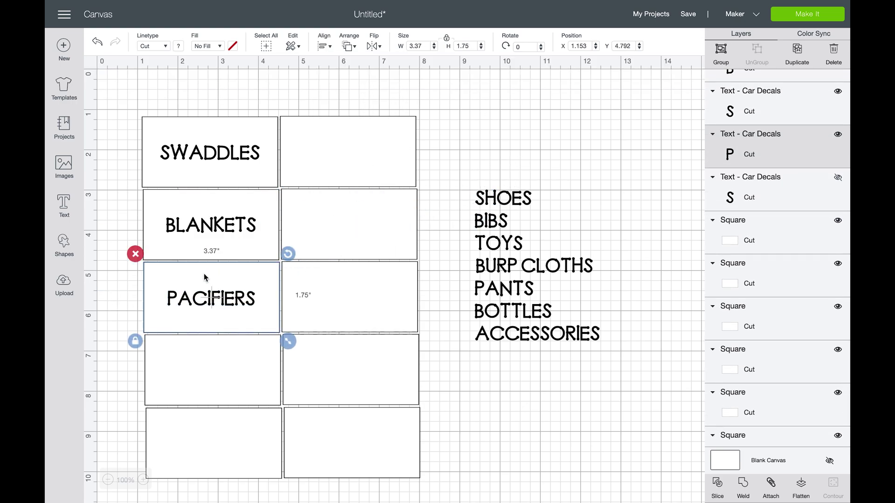
click(324, 46)
click(335, 175)
click(719, 56)
Center SHOES and BIBS in the fourth and fifth rectangles of the first column, grouping each word with its rectangle.
drag(502, 198, 216, 371)
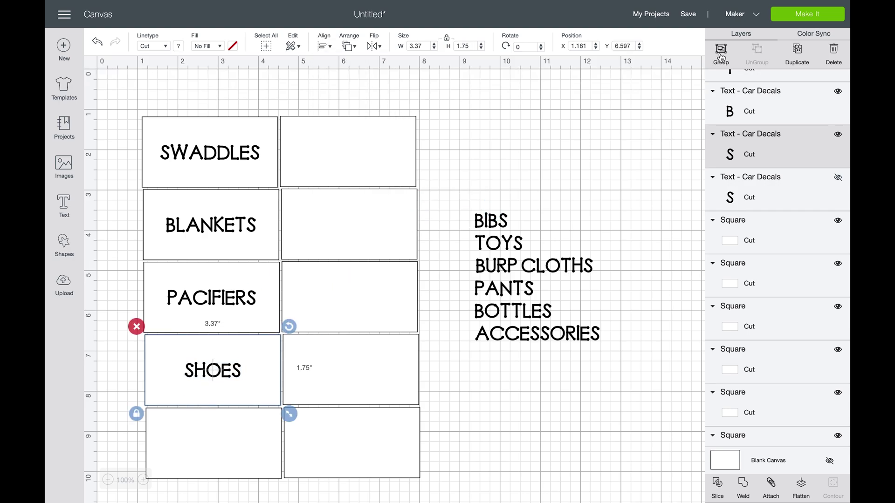
click(722, 57)
drag(491, 221, 205, 446)
click(324, 48)
click(334, 175)
click(719, 56)
Center TOYS, BURP CLOTHS and PANTS in the first three rectangles of the second column, grouping each name with its rectangle.
drag(499, 243, 369, 151)
drag(356, 108, 380, 163)
click(719, 56)
drag(534, 266, 349, 225)
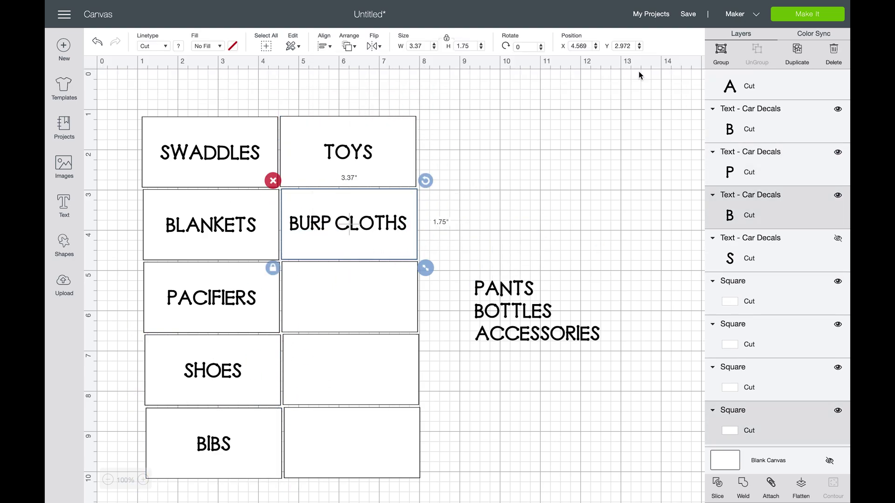
click(720, 56)
drag(504, 289, 353, 296)
click(720, 56)
Center BOTTLES and ACCESSORIES in the fourth and fifth rectangles of the second column, grouping each name with its rectangle.
drag(513, 311, 359, 373)
shift+click(410, 396)
click(324, 46)
click(334, 175)
click(719, 56)
drag(536, 333, 315, 457)
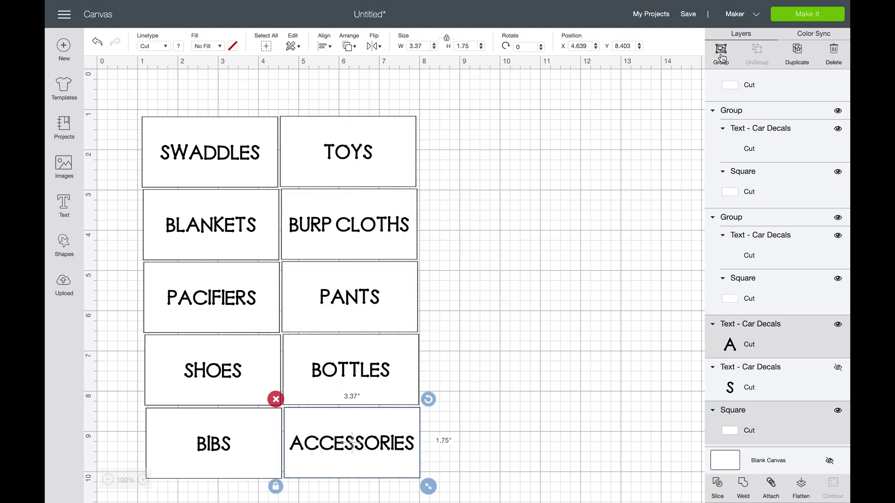
click(720, 56)
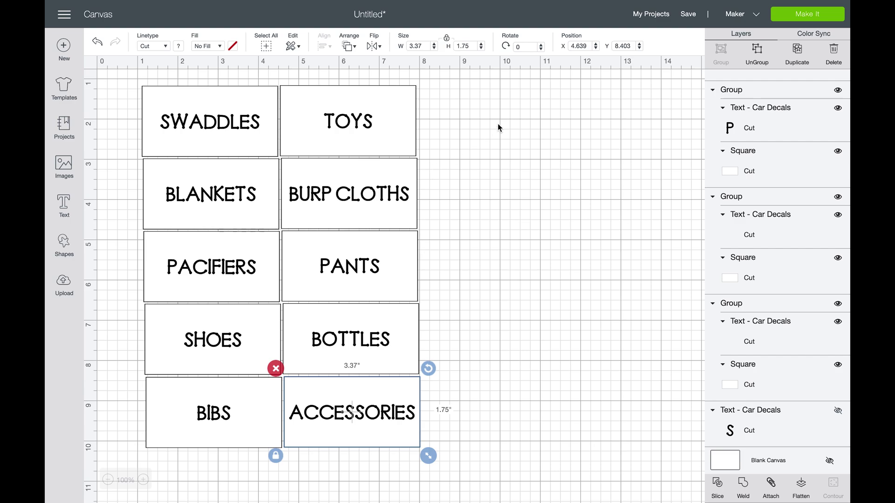
Preview how the grouped labels are laid out on both cutting mats and return to the canvas.
click(214, 107)
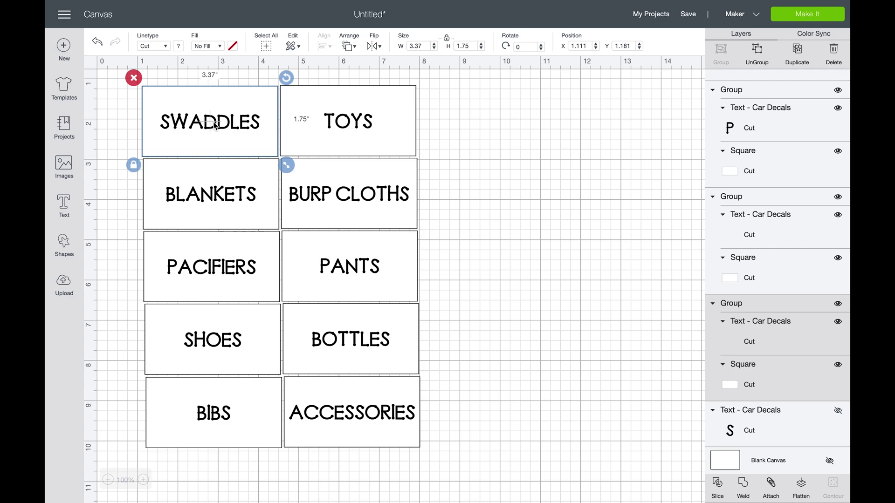
click(782, 18)
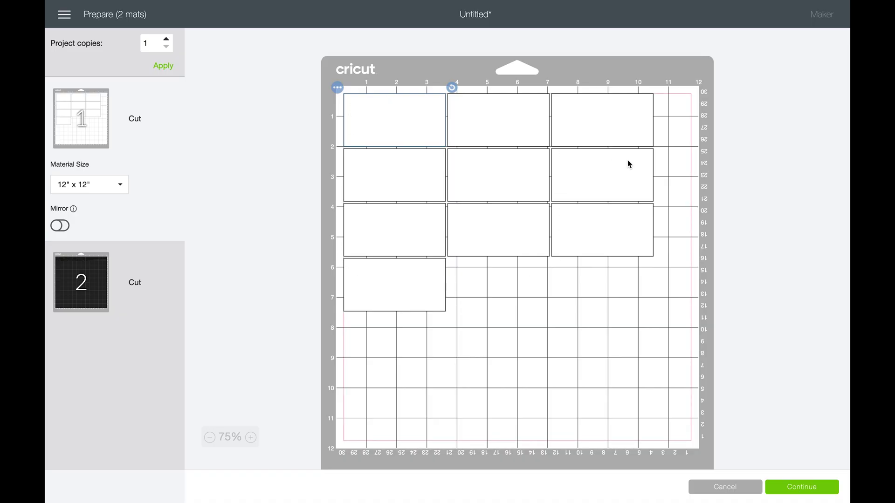
click(98, 273)
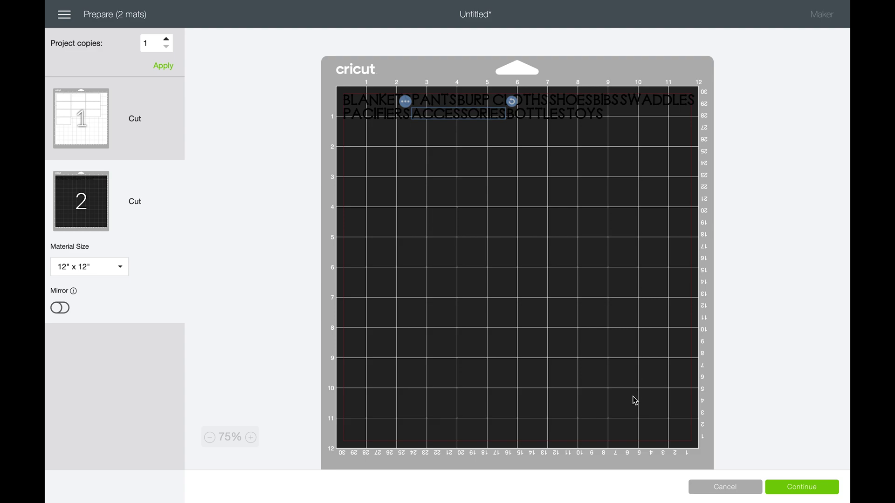
click(704, 491)
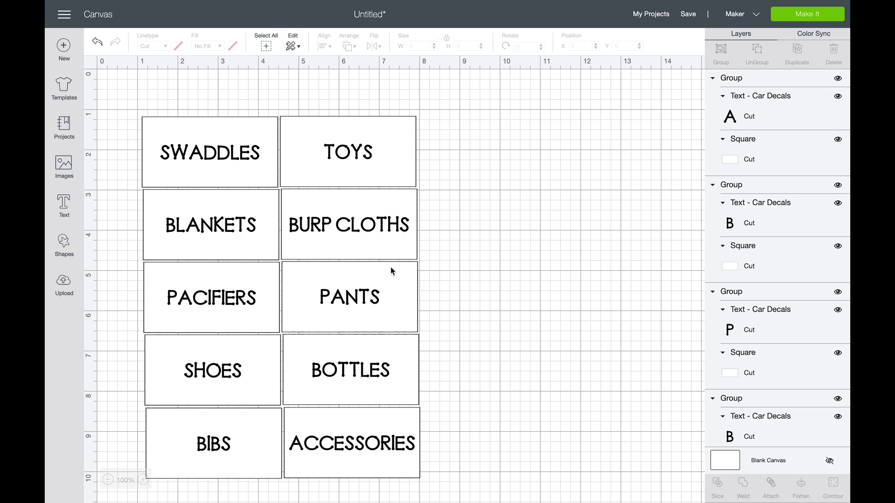
Flatten the SWADDLES, TOYS, BURP CLOTHS and BLANKETS groups individually into print-then-cut labels.
click(186, 132)
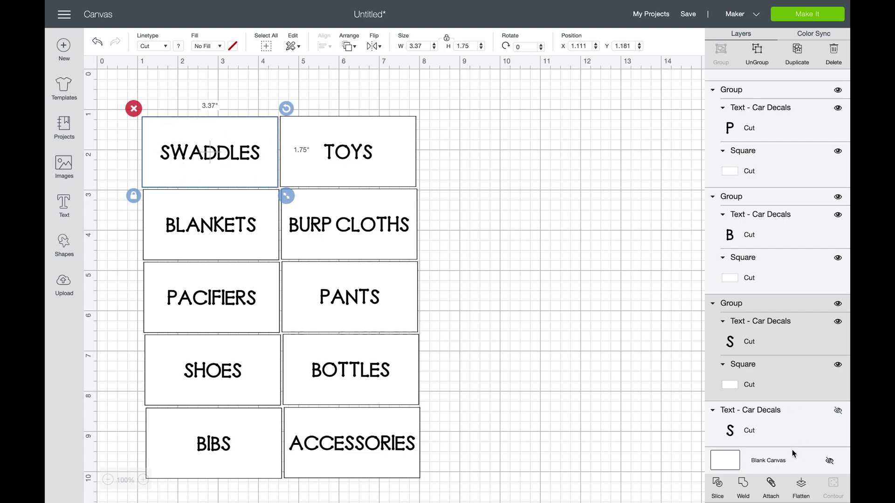
click(801, 484)
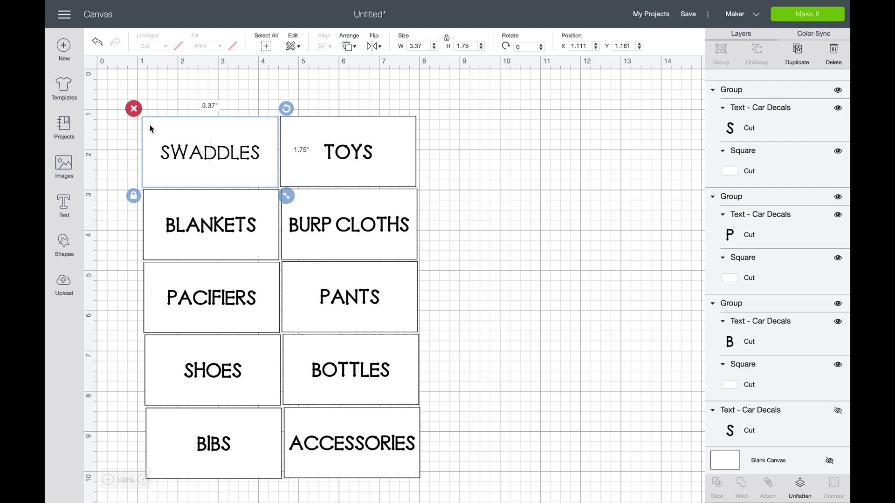
drag(306, 96, 389, 172)
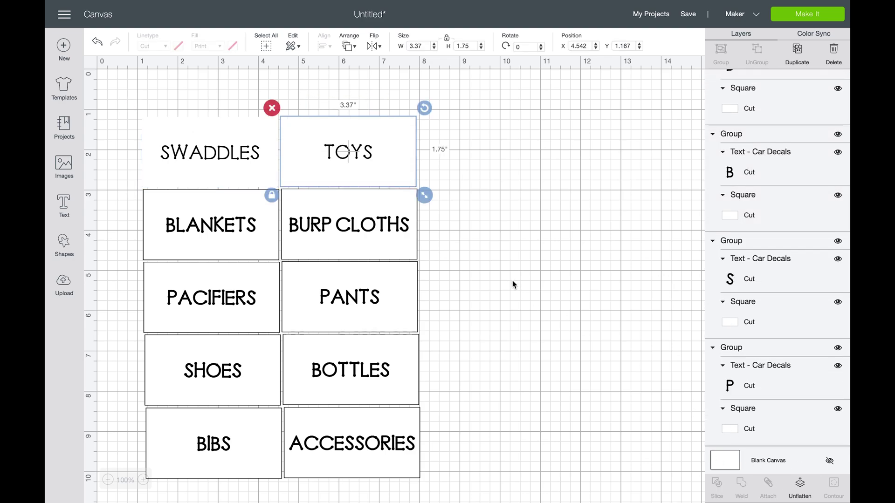
drag(469, 250, 316, 206)
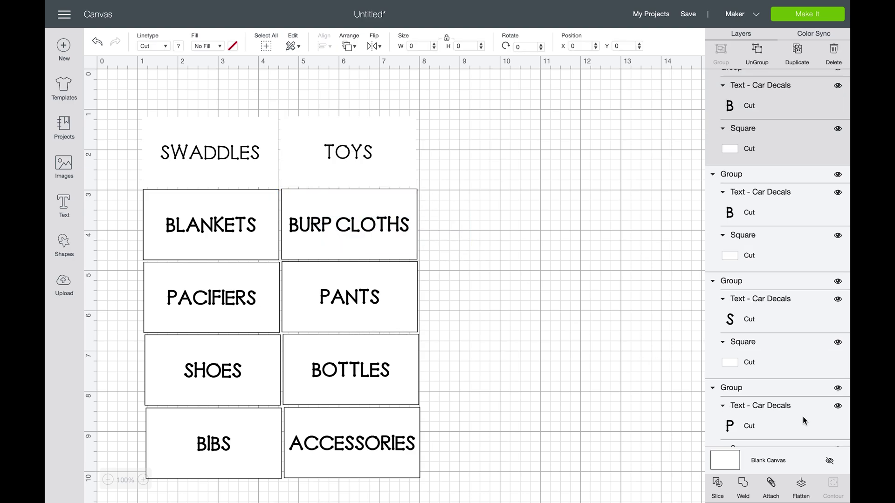
click(802, 490)
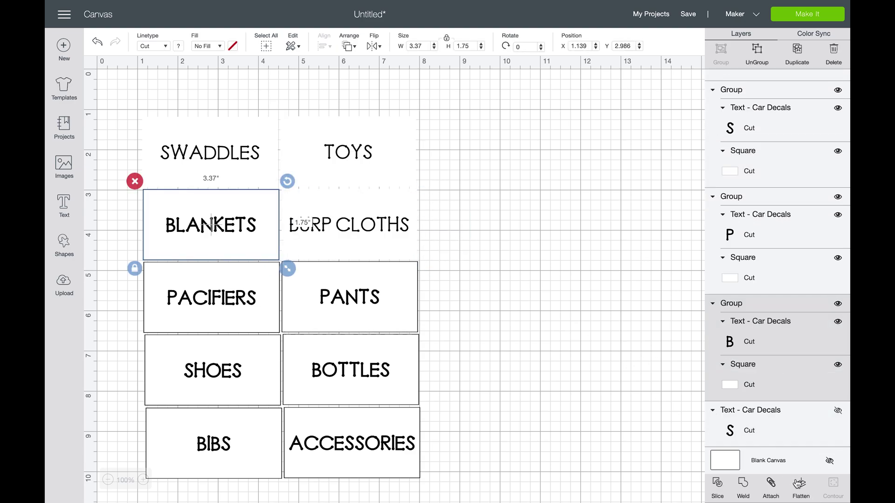
click(799, 485)
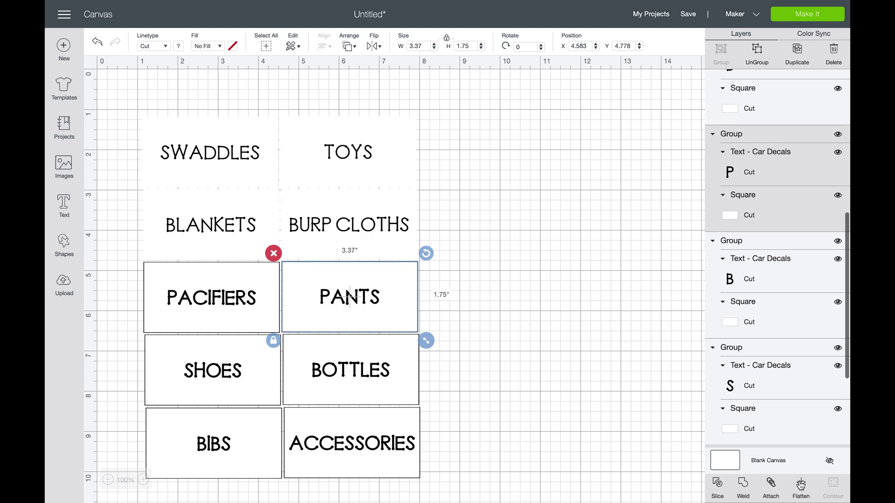
Flatten the PANTS, PACIFIERS, BOTTLES, SHOES, ACCESSORIES and BIBS groups individually into print-then-cut labels.
click(800, 485)
click(801, 487)
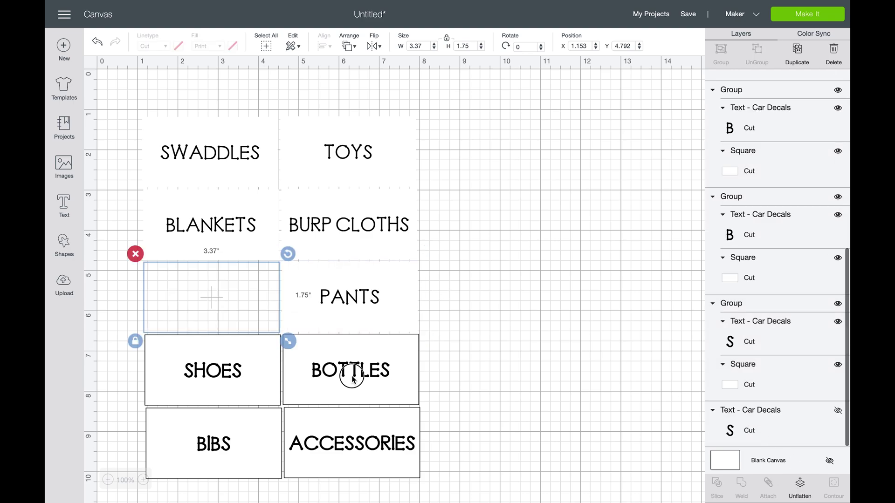
click(352, 378)
click(800, 487)
click(800, 487)
click(800, 487)
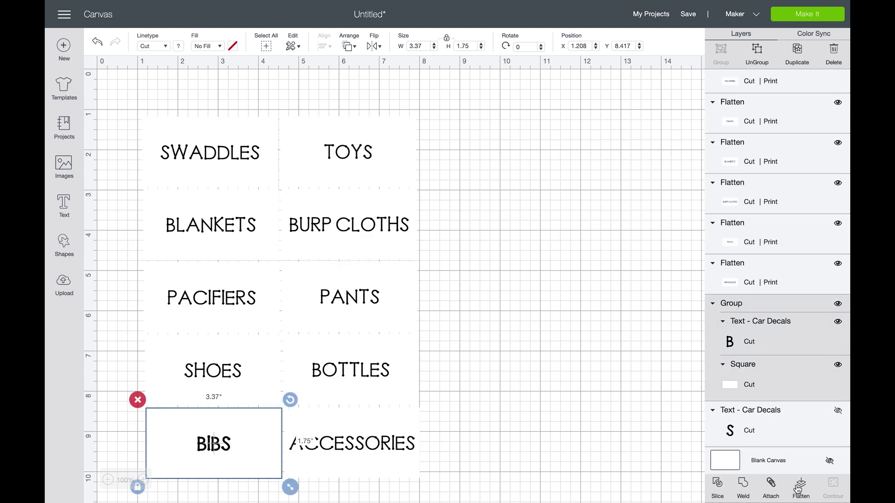
click(800, 487)
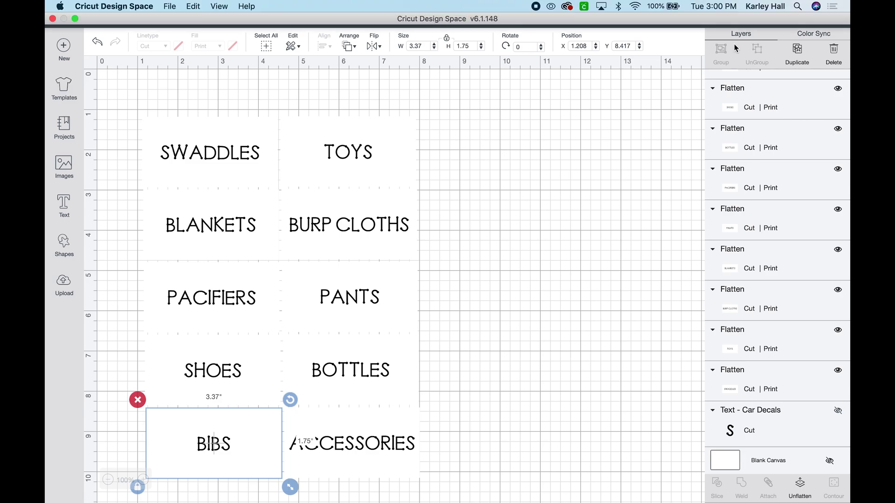
Preview the print-then-cut mat layout of the flattened labels and return to the canvas.
click(793, 14)
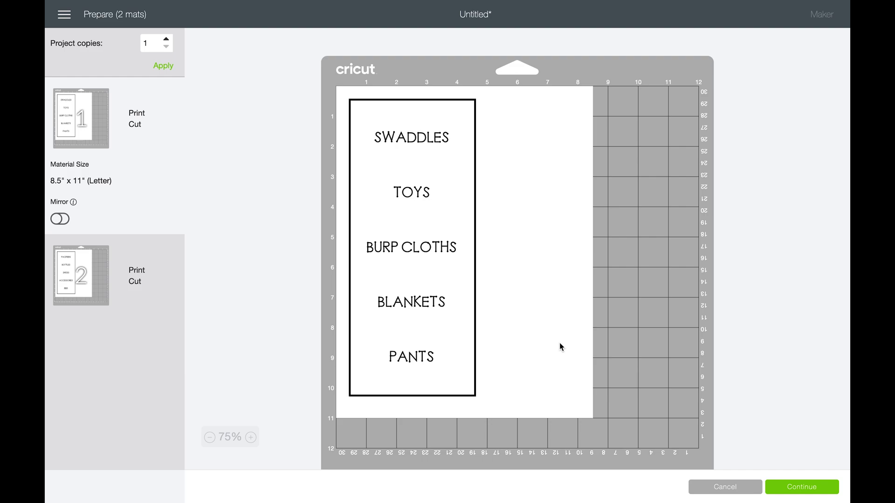
click(709, 487)
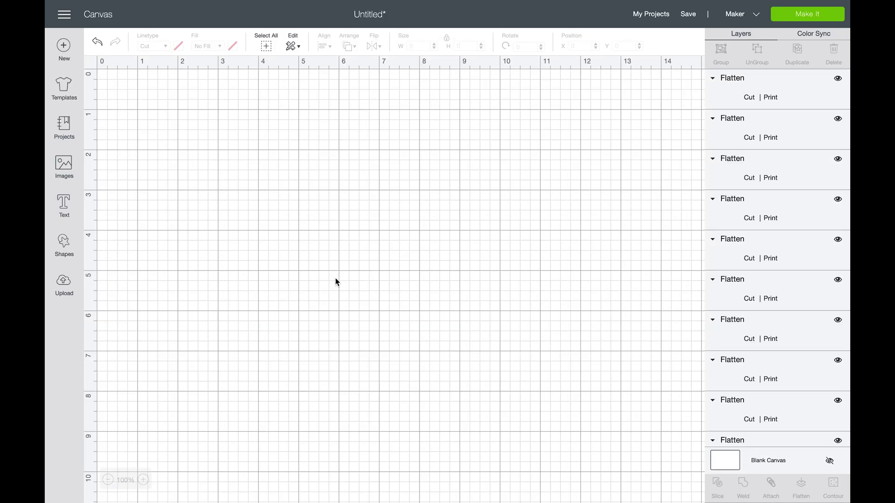
Move all ten labels together to the right side of the canvas and add a square in the cleared space.
drag(414, 413, 440, 461)
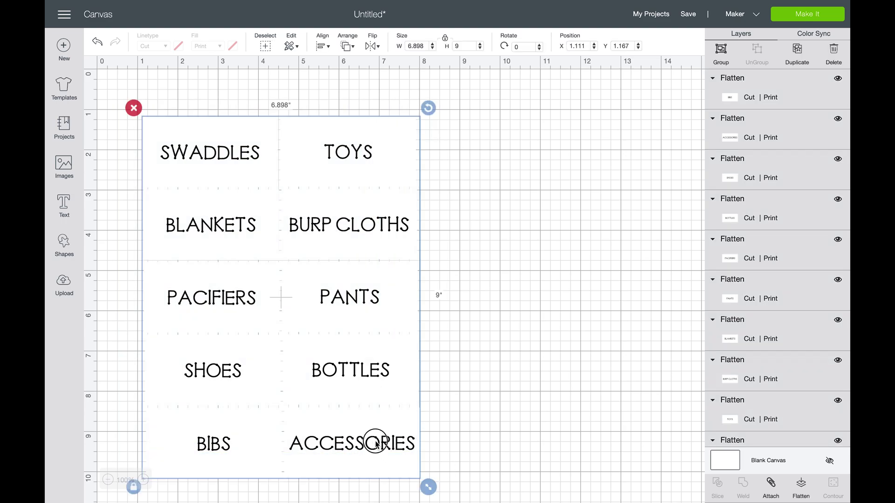
drag(372, 438, 664, 426)
click(64, 245)
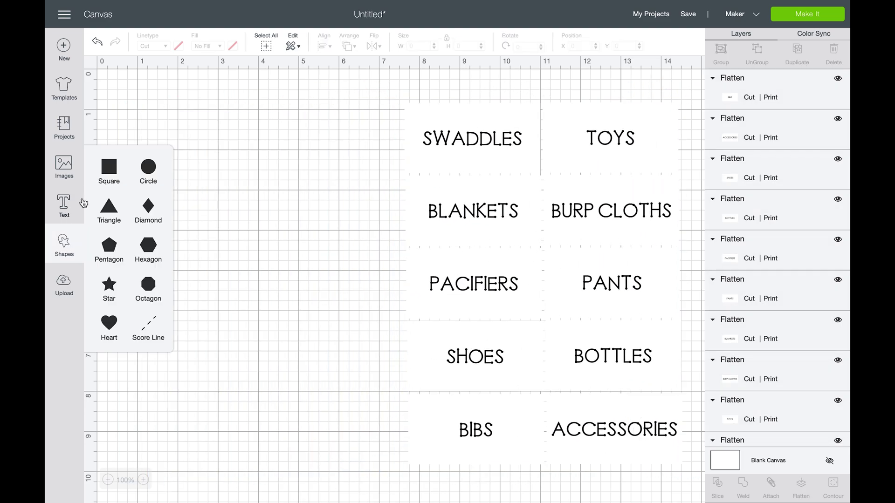
click(112, 172)
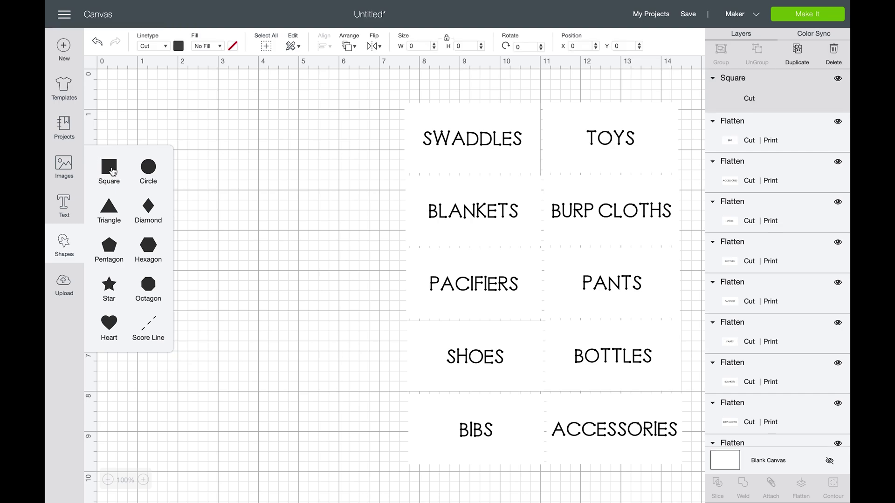
drag(217, 159, 183, 135)
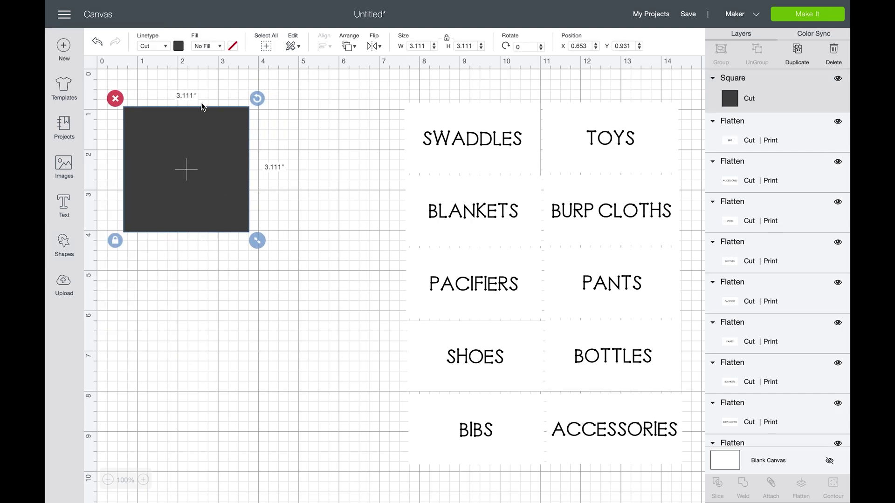
Unlock the square's proportions and resize it to 6.75 inches wide by 9.25 inches high.
click(115, 241)
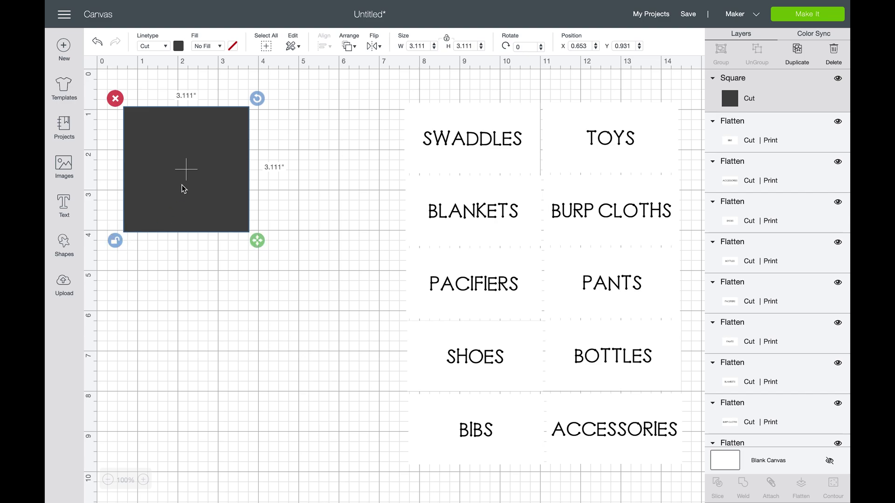
click(416, 46)
text(6.75)
click(459, 47)
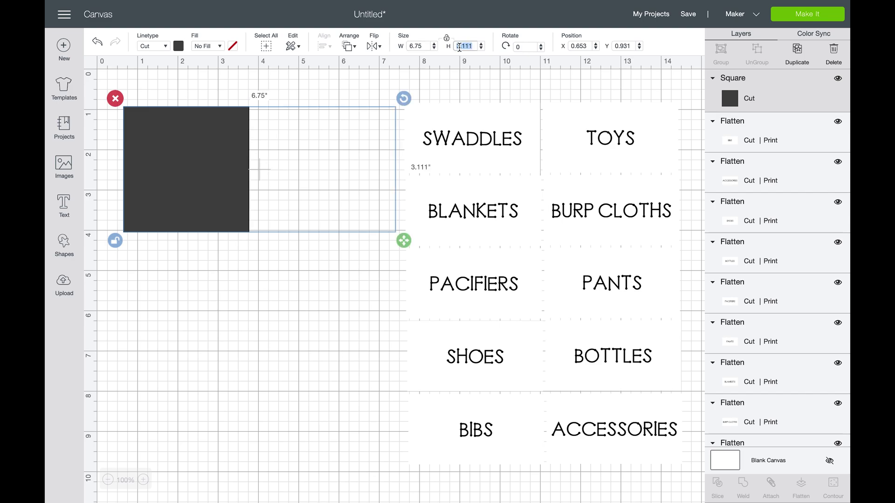
text(9.25)
key(Return)
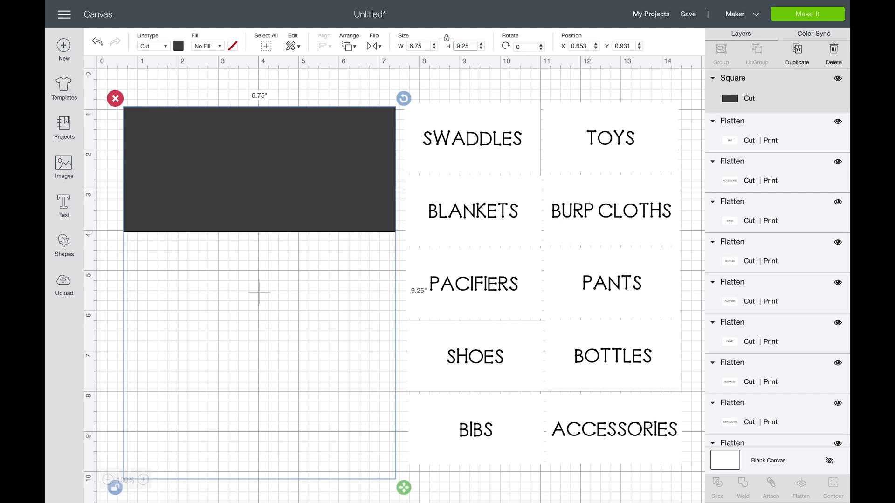
key(Tab)
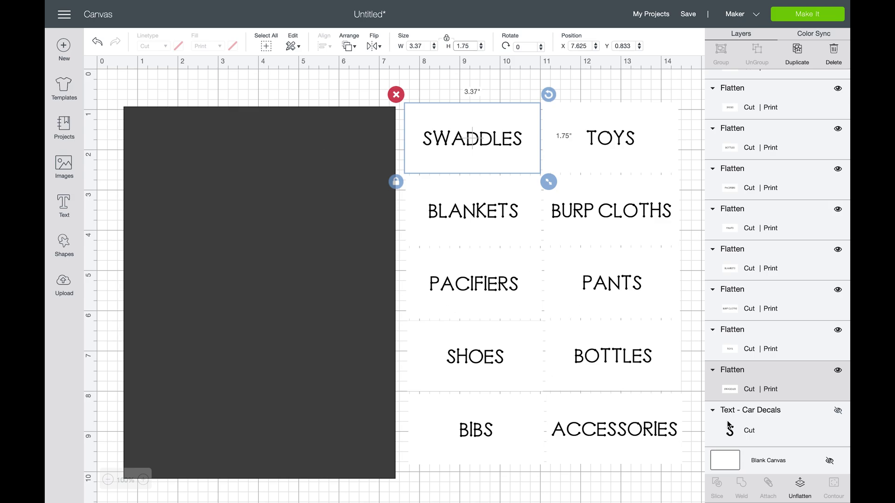
Change the blank canvas color to light green.
click(736, 464)
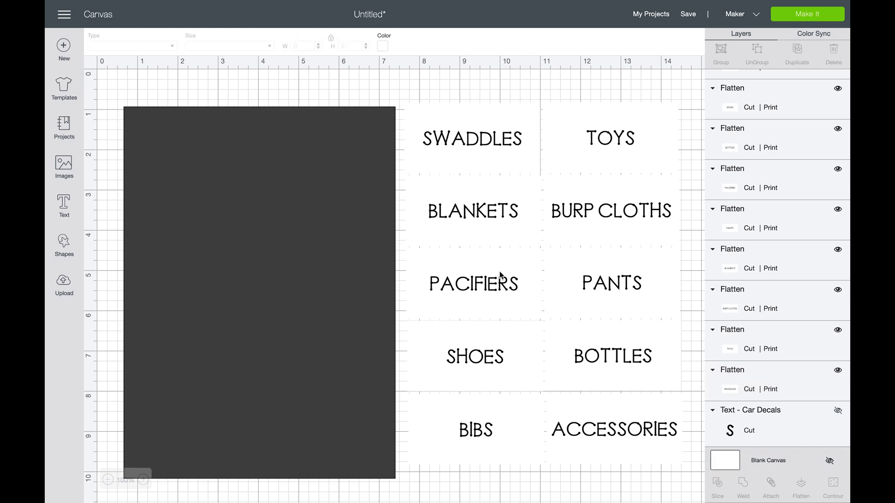
click(383, 46)
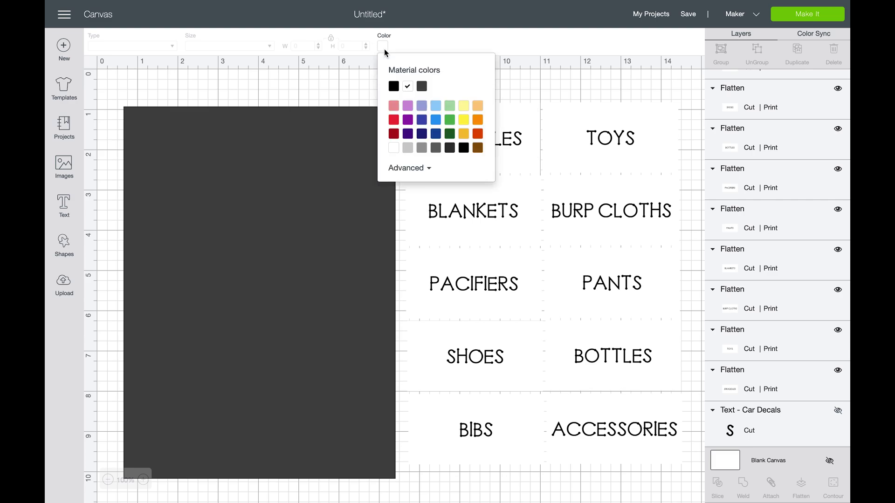
click(449, 106)
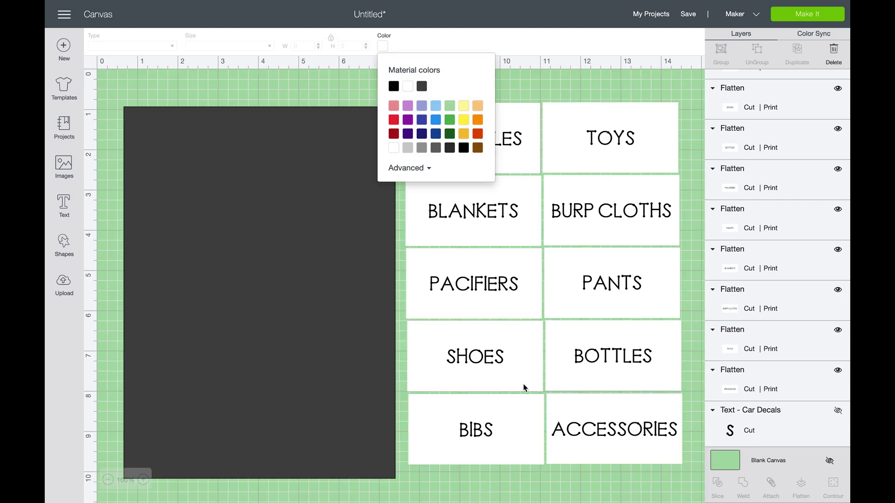
click(480, 484)
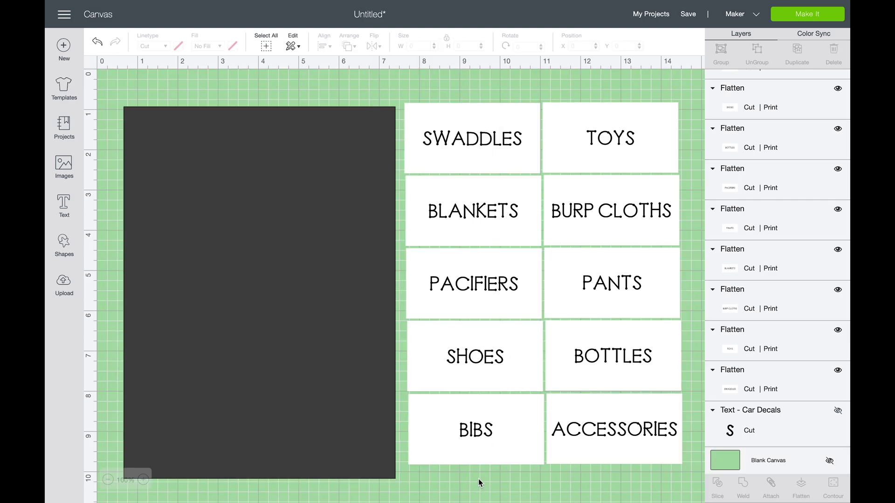
Align the top edges of the SWADDLES and TOYS labels.
click(483, 141)
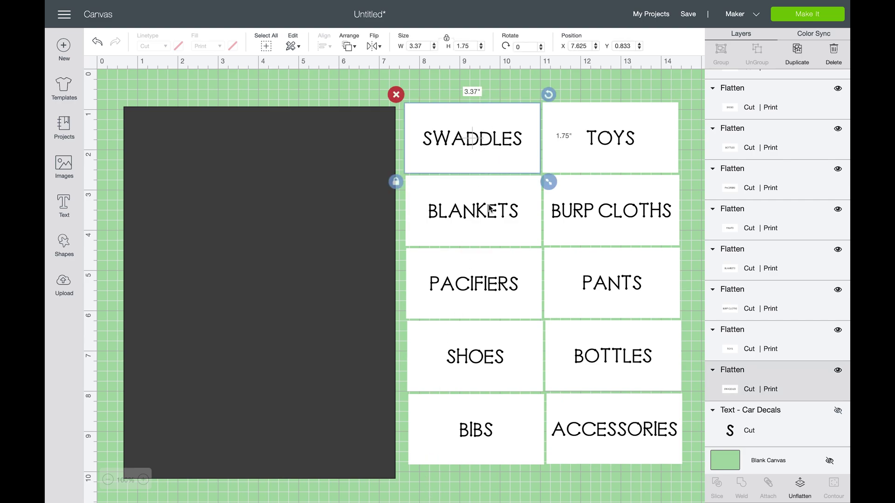
shift+click(589, 146)
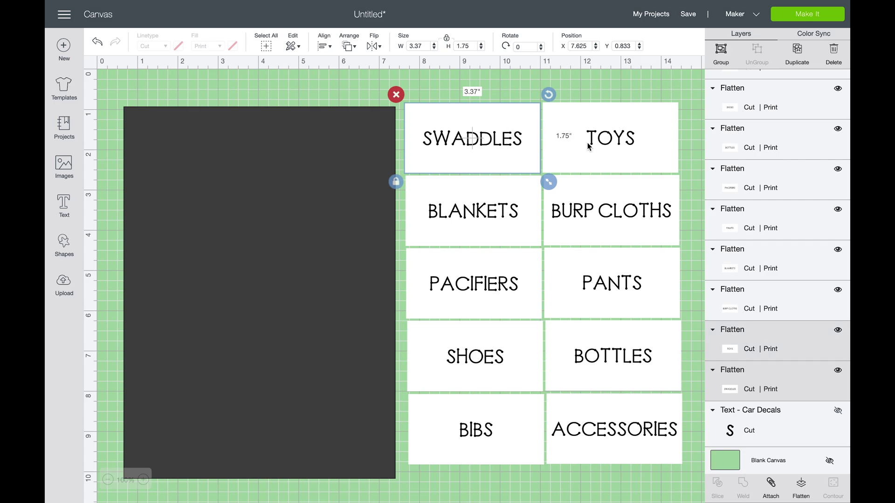
click(326, 46)
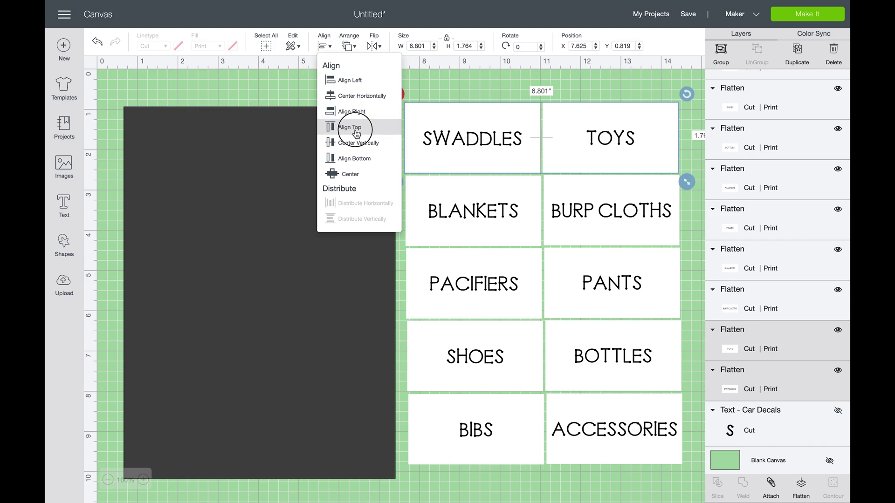
click(351, 127)
Align the bottom edges of the BIBS and ACCESSORIES labels.
click(473, 445)
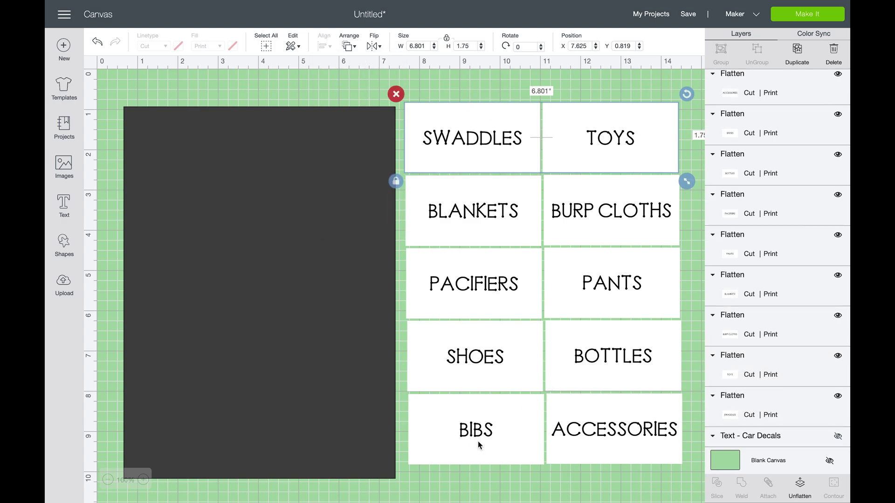
shift+click(600, 436)
click(324, 47)
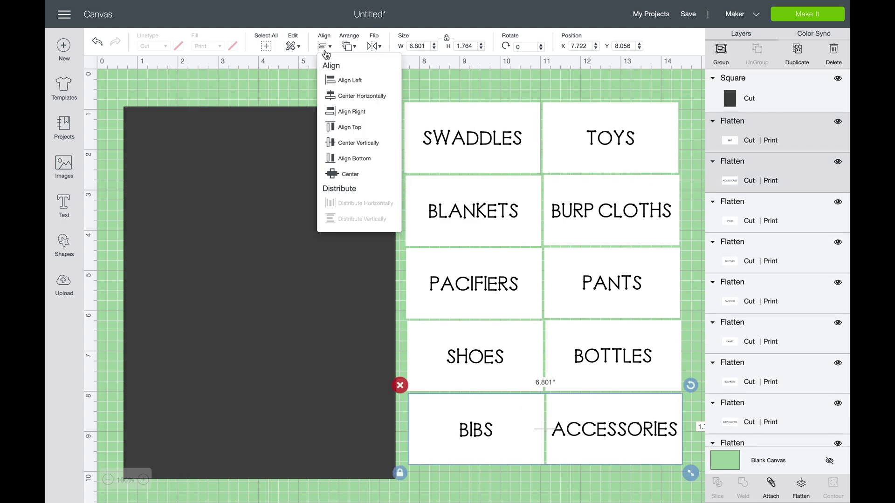
click(350, 158)
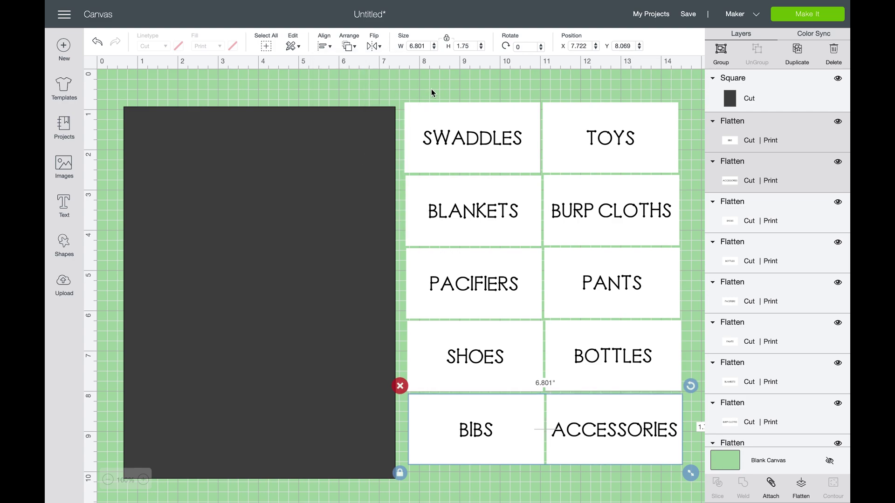
Center the five labels in the SWADDLES column horizontally, distribute them vertically, and group them.
drag(431, 87, 475, 479)
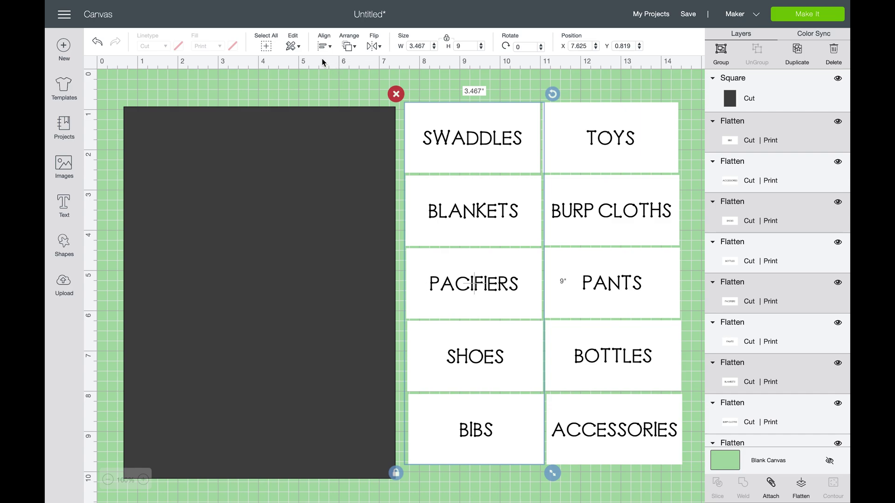
click(324, 47)
click(344, 93)
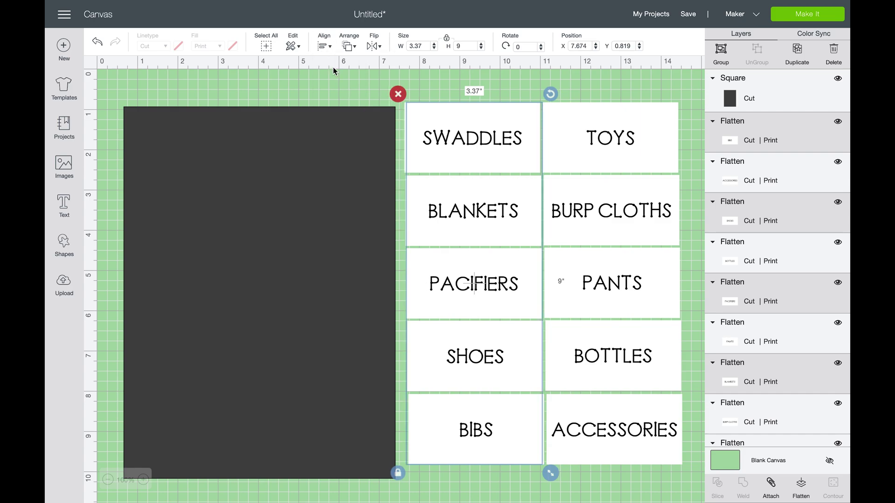
click(323, 46)
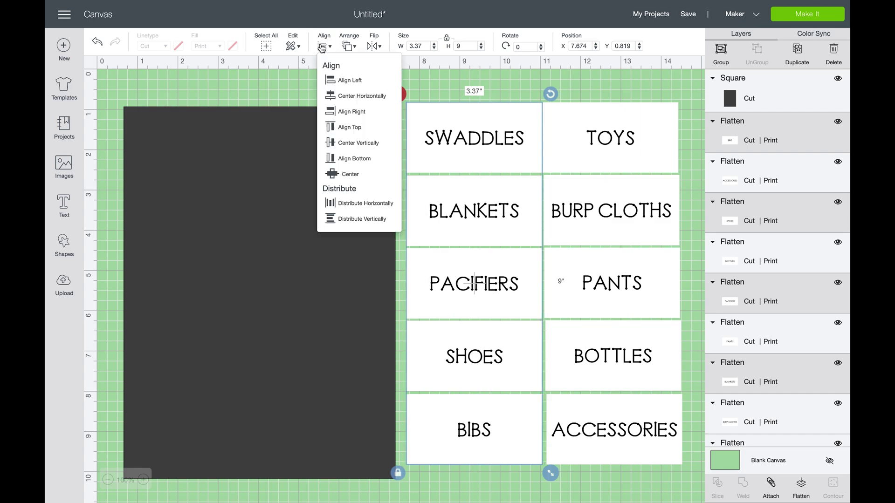
click(351, 219)
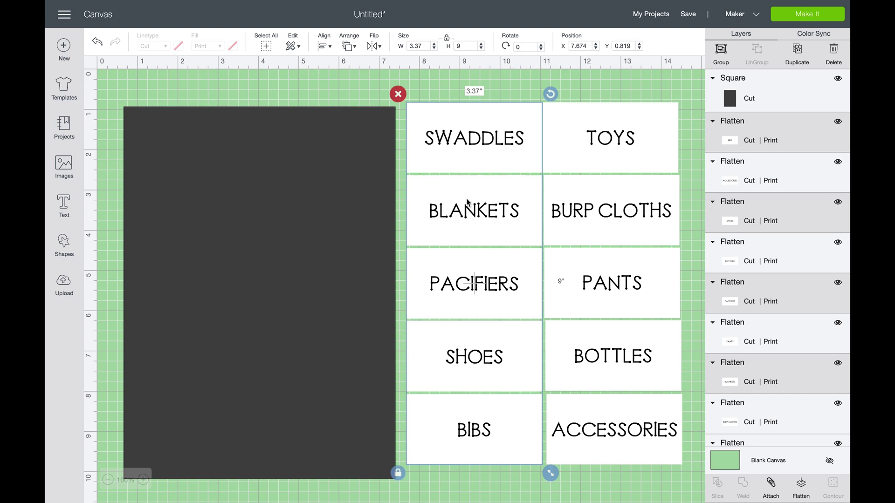
click(720, 60)
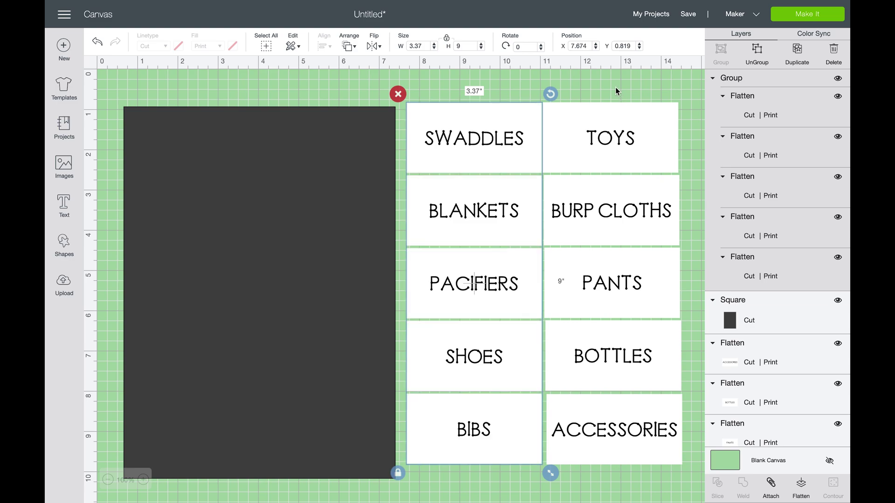
Center the five labels in the TOYS column horizontally, distribute them vertically, and group them.
drag(615, 90, 637, 476)
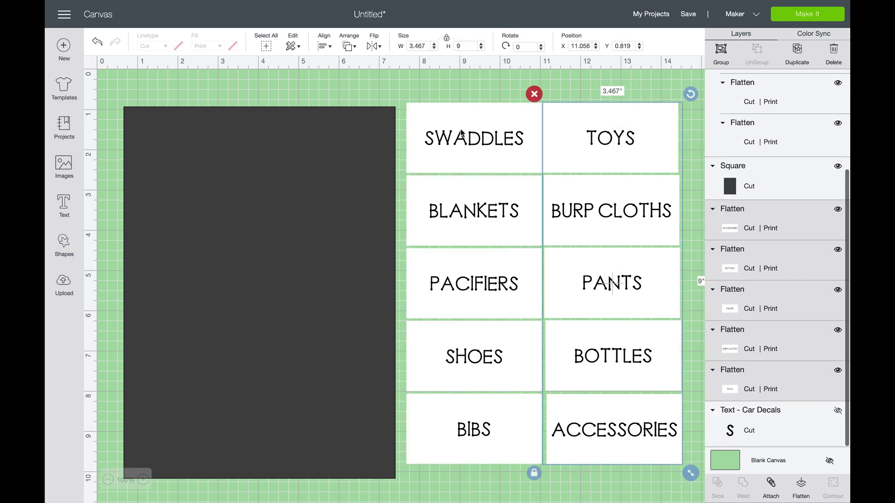
click(325, 47)
click(342, 96)
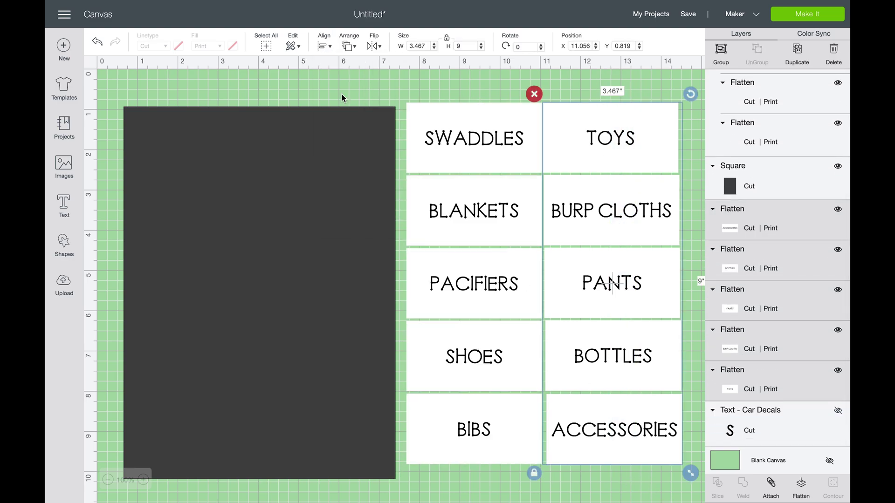
click(325, 46)
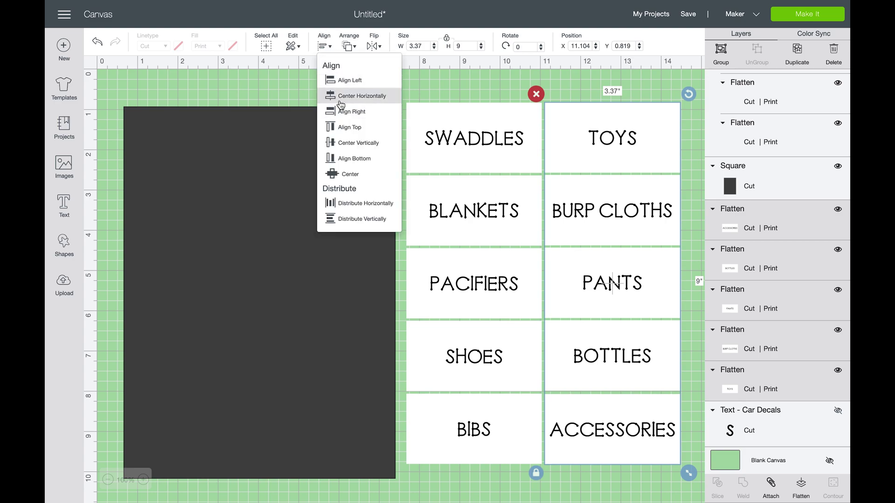
click(357, 222)
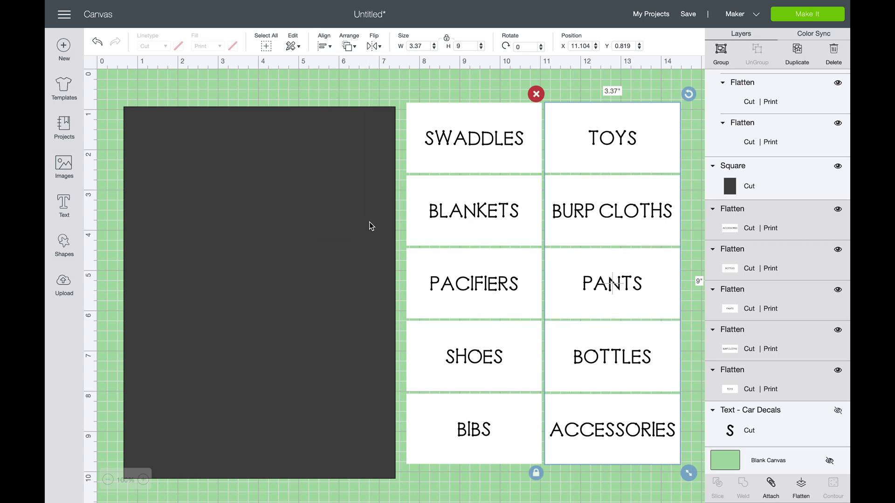
click(720, 55)
Move both label columns over the dark square, leaving the SWADDLES column slightly offset from the square's corner.
drag(501, 131, 221, 136)
drag(621, 136, 325, 141)
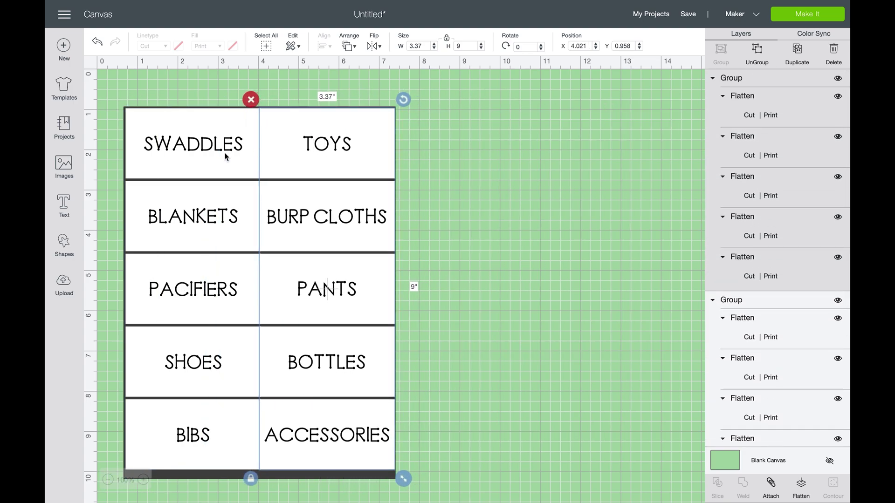
mouse_move(219, 151)
mouse_down()
mouse_move(288, 158)
mouse_move(272, 171)
mouse_move(210, 161)
mouse_up()
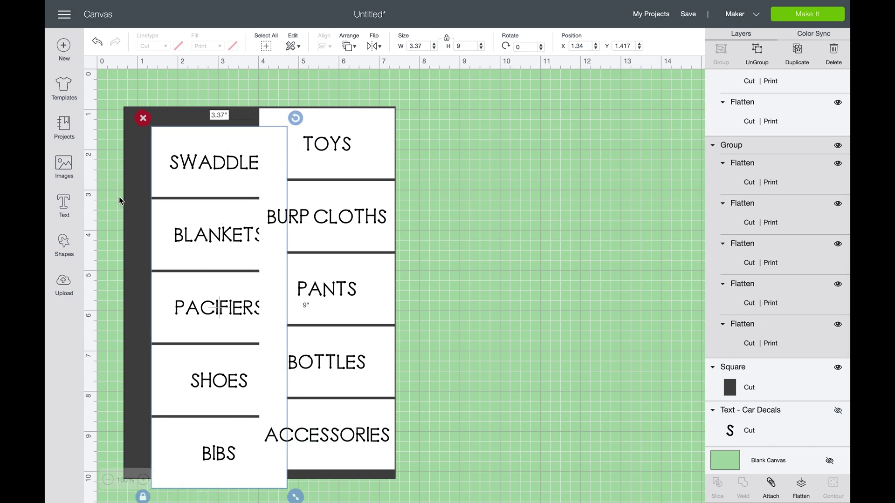
Align the SWADDLES column to the square's top and left edges, and group it with the square.
shift+click(138, 193)
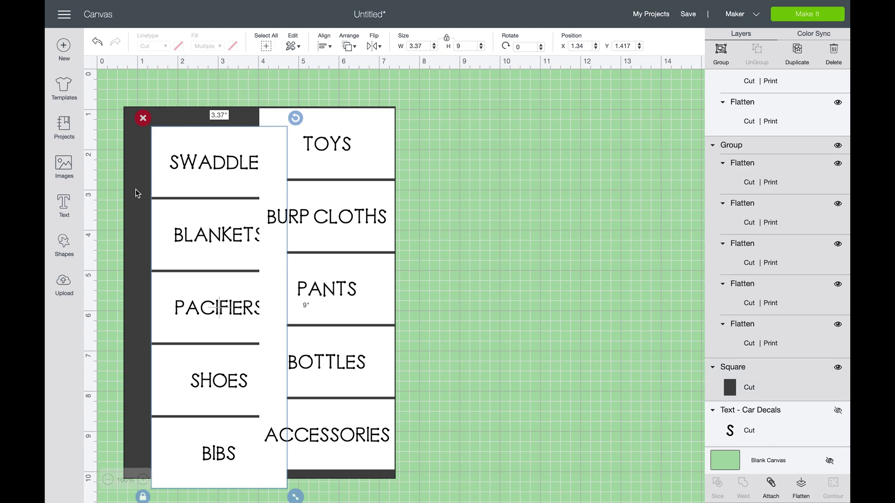
click(326, 46)
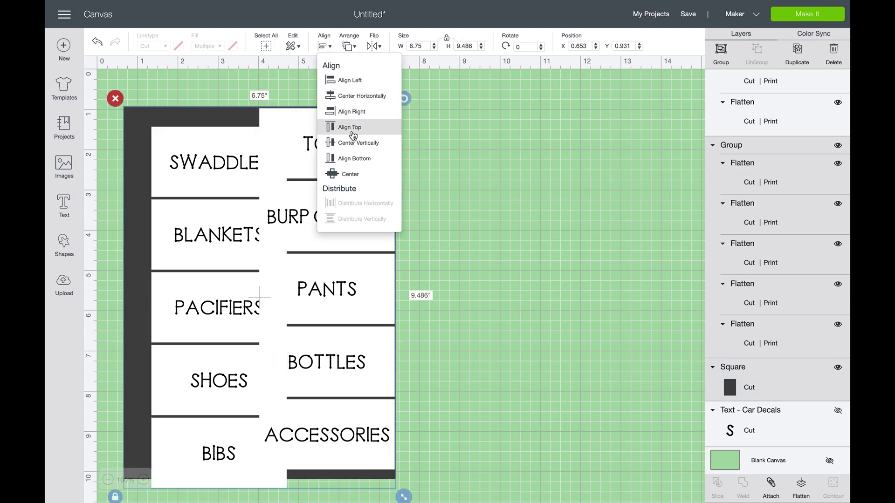
click(351, 130)
click(328, 48)
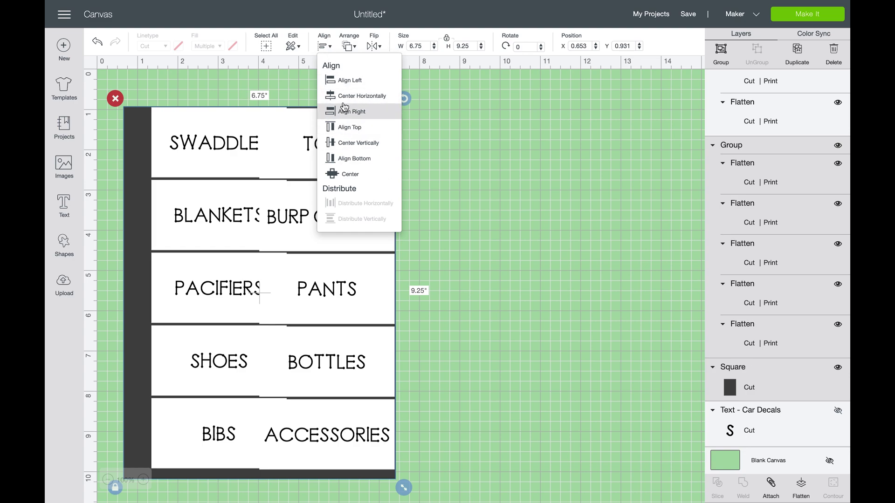
click(336, 81)
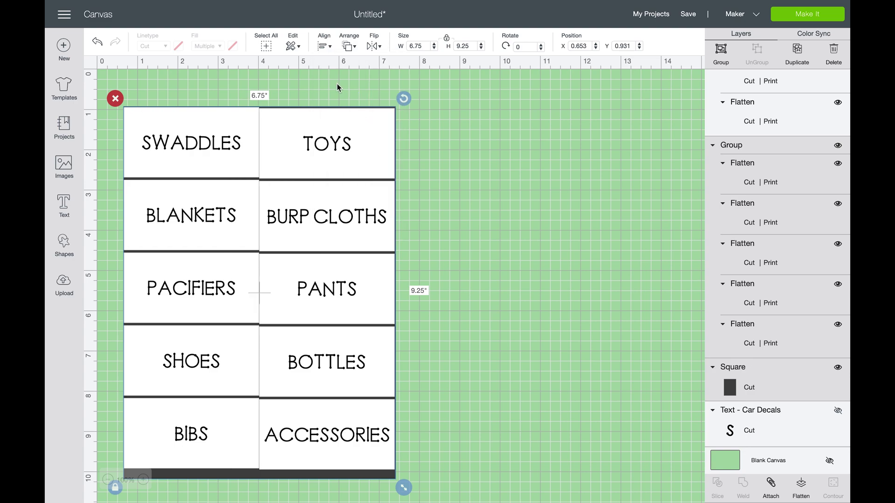
click(721, 51)
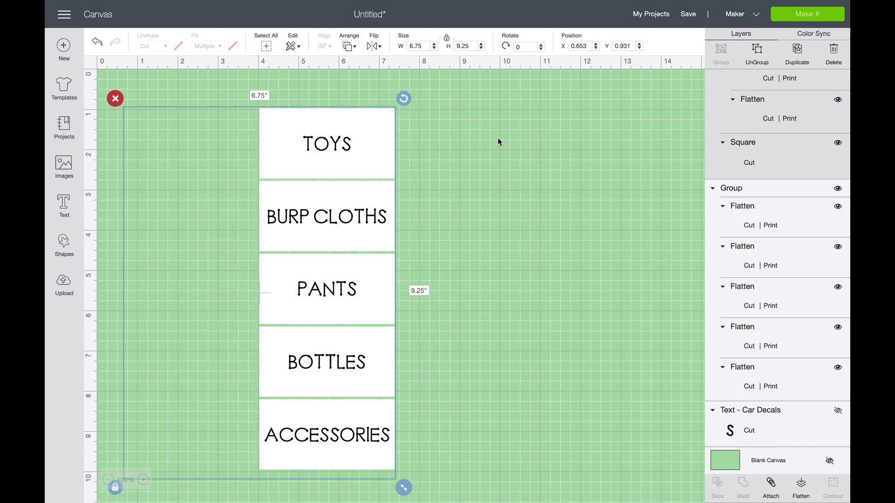
Send the grouped square to the back and move the TOYS column partly past the square's right edge.
click(309, 162)
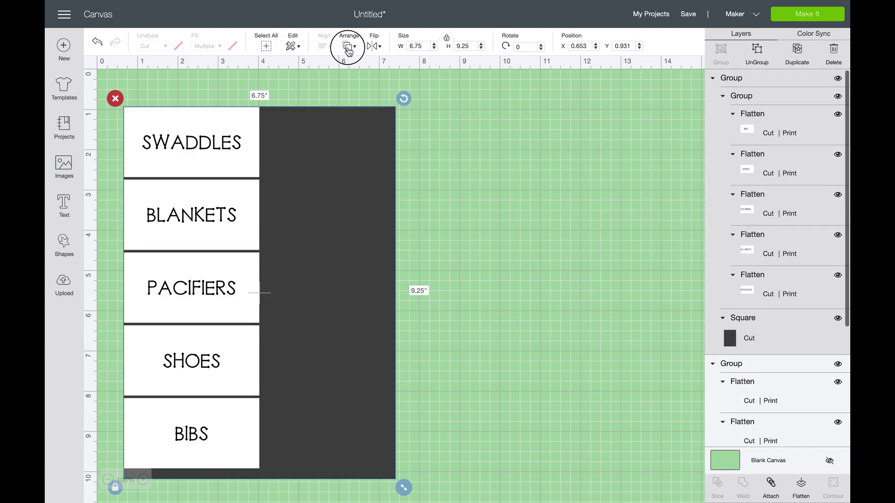
click(349, 45)
click(359, 69)
drag(340, 144, 382, 167)
Align the TOYS column and the grouped square along their top and right edges.
drag(479, 216, 350, 94)
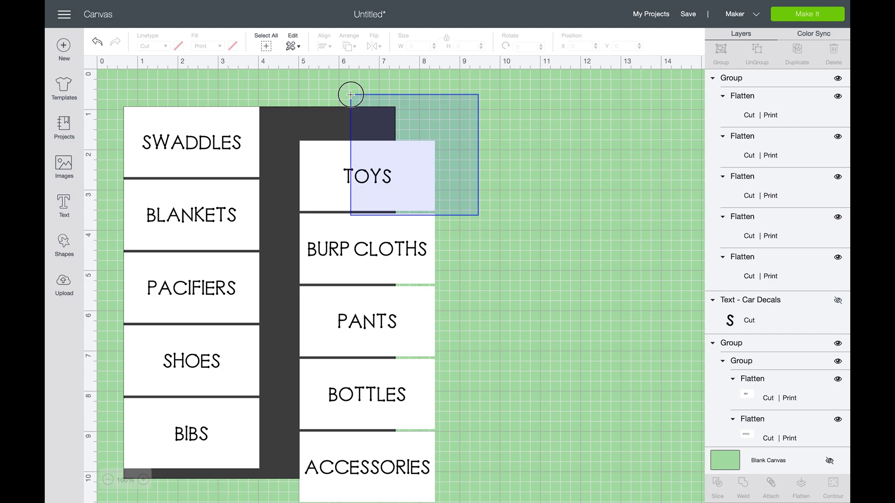
drag(350, 95, 350, 94)
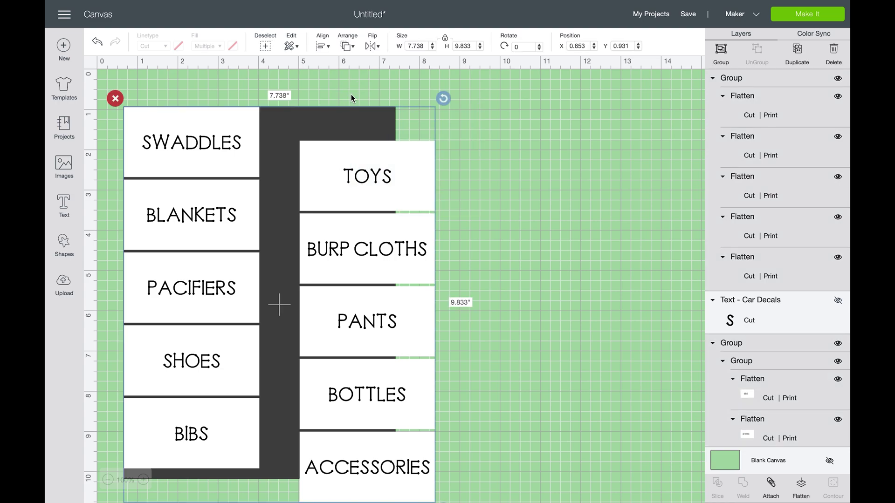
click(324, 45)
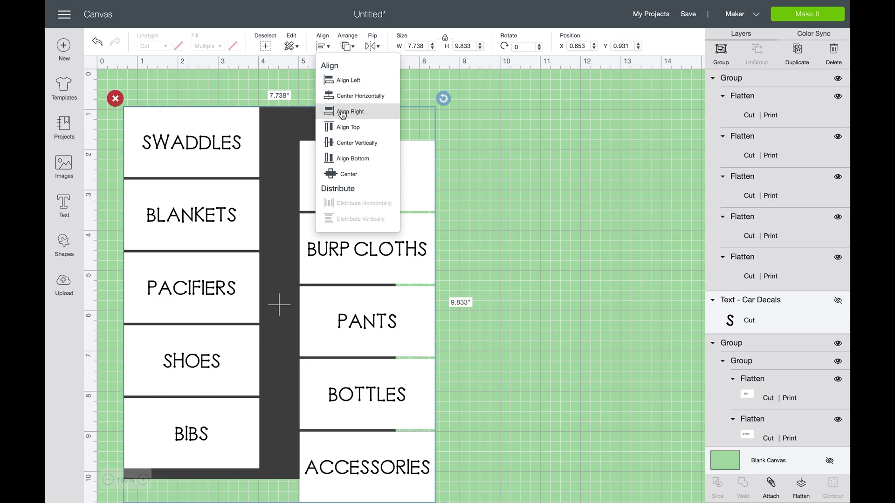
click(343, 126)
click(328, 47)
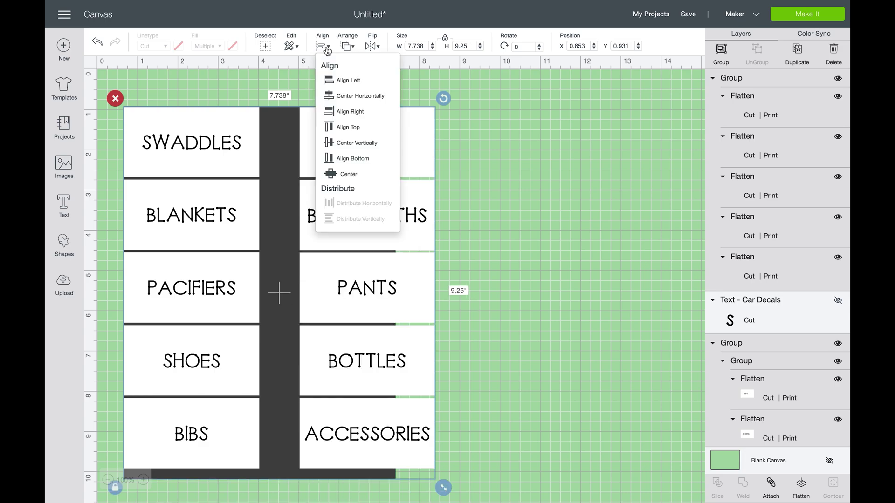
click(343, 112)
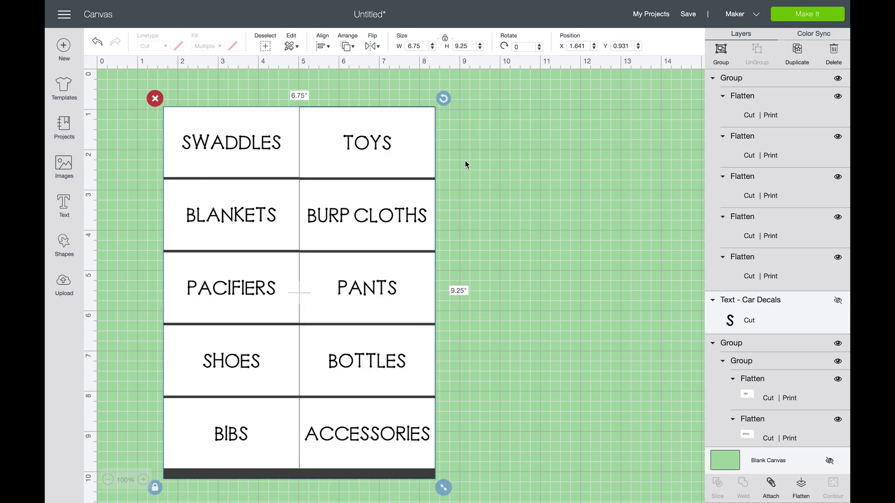
click(515, 157)
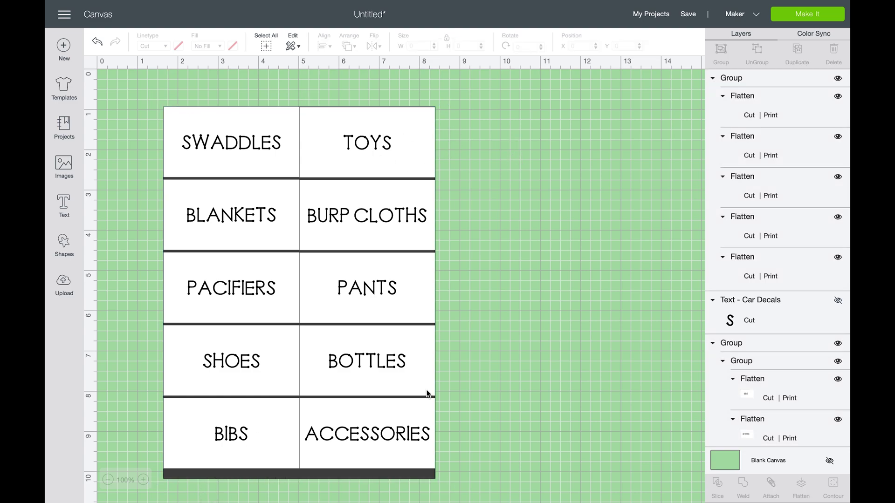
scroll(787, 181, down, 4)
click(754, 419)
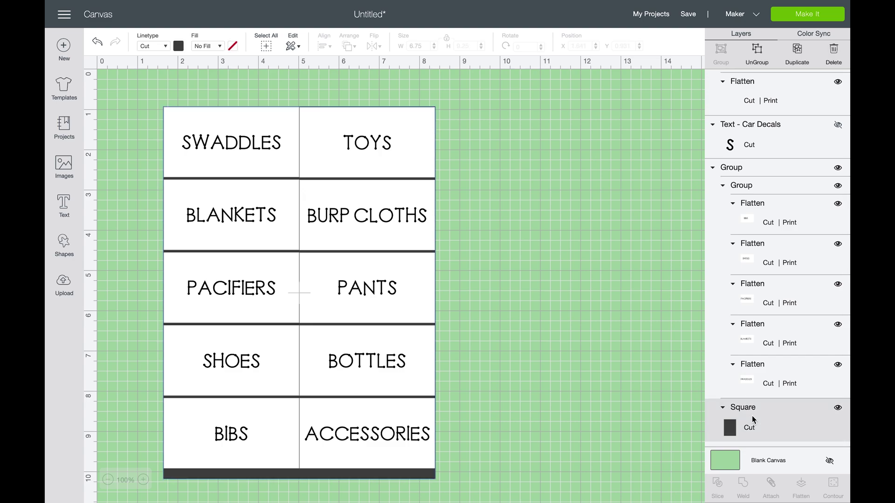
key(Delete)
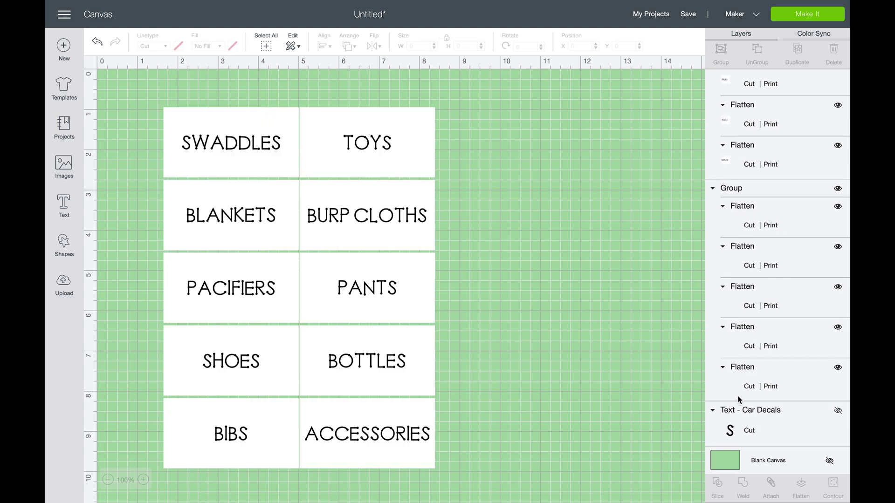
key(ctrl+z)
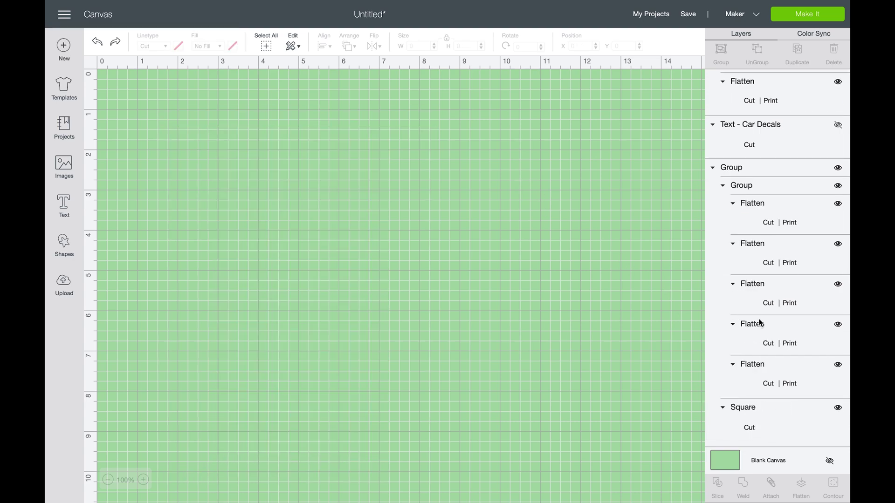
Delete the dark square from the group behind the labels.
click(754, 440)
click(752, 430)
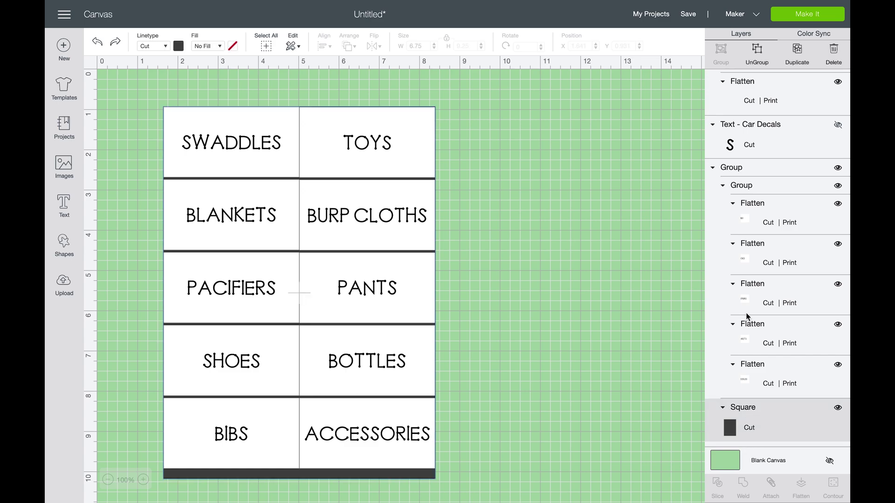
scroll(750, 308, up, 1)
scroll(745, 354, down, 1)
key(Delete)
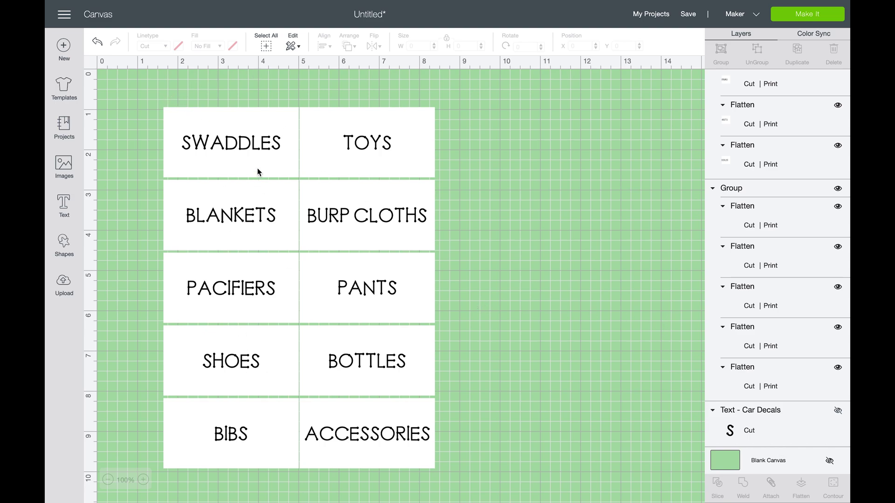
Group both label columns together and move the combined group slightly up the canvas.
drag(154, 93, 457, 488)
click(721, 50)
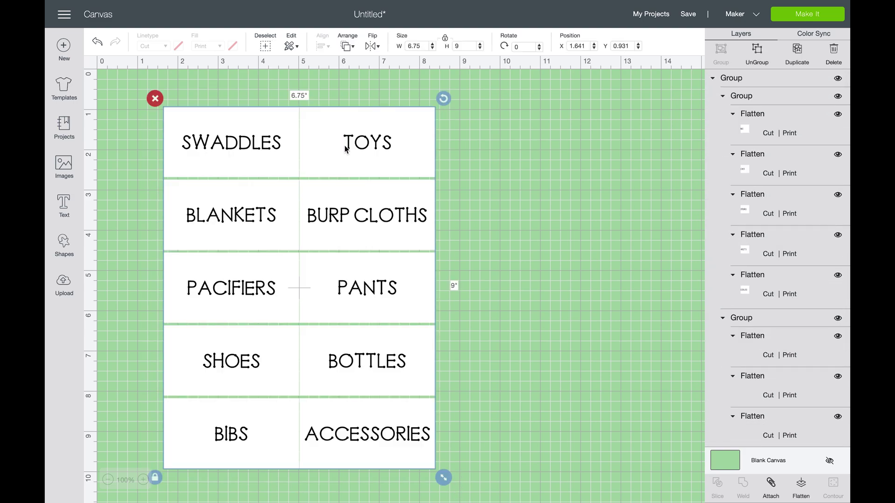
mouse_move(348, 150)
mouse_down()
mouse_move(366, 138)
mouse_move(355, 125)
mouse_move(353, 140)
mouse_up()
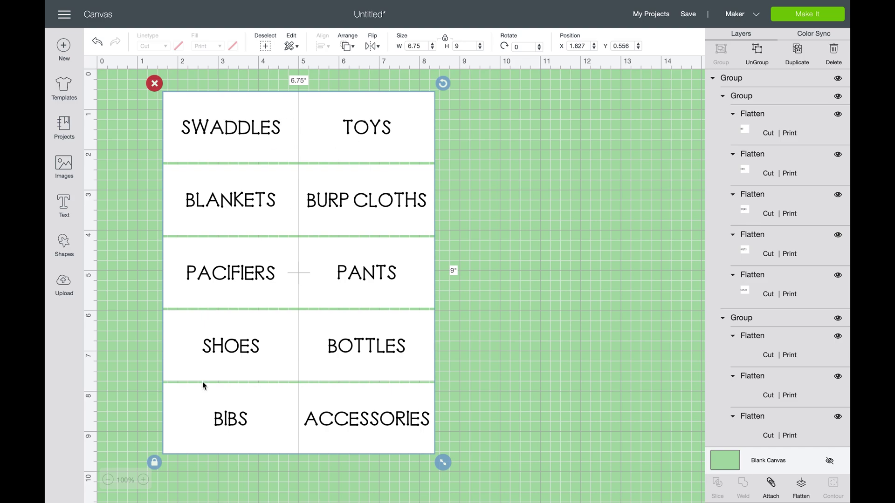
click(144, 480)
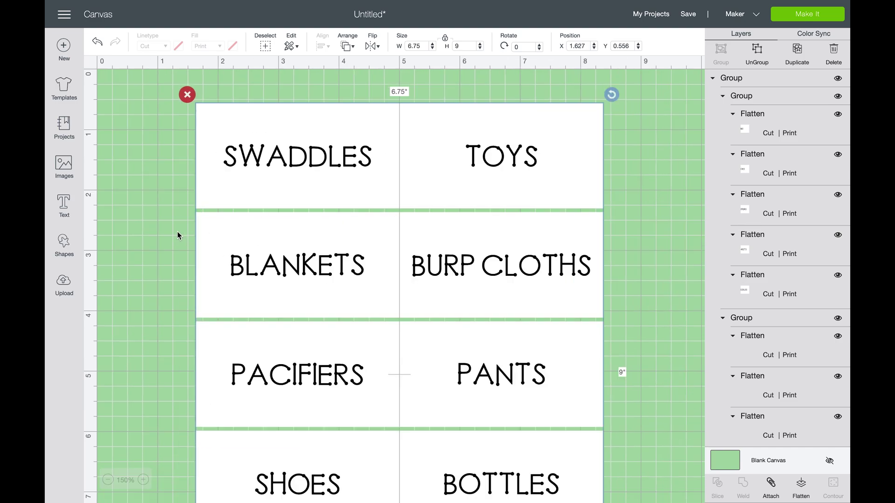
click(178, 232)
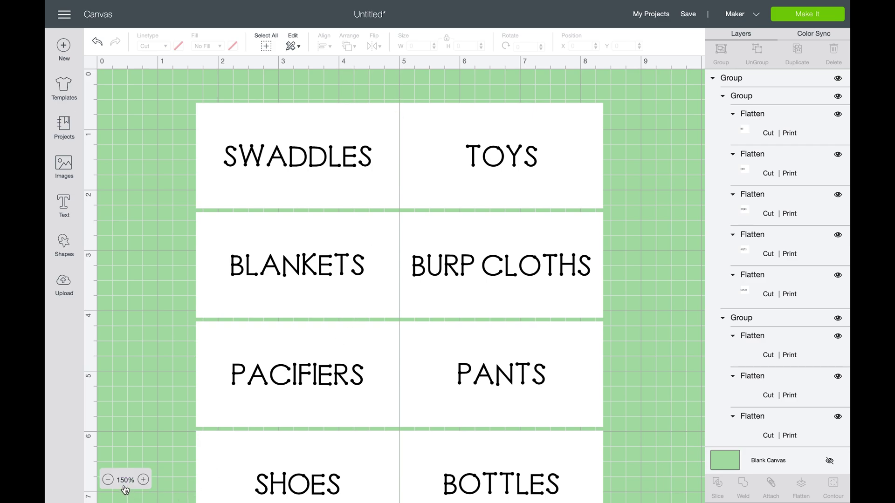
Save the project with the grouped label columns under the name Labels.
click(108, 480)
click(108, 480)
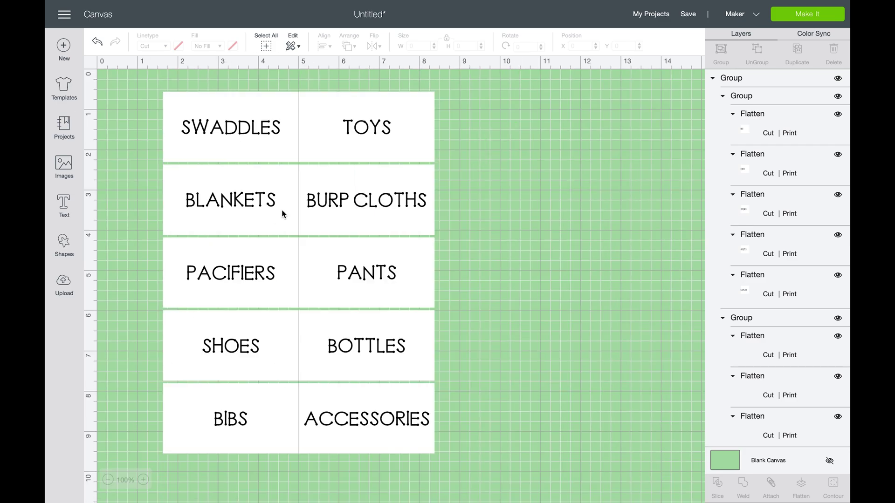
click(268, 162)
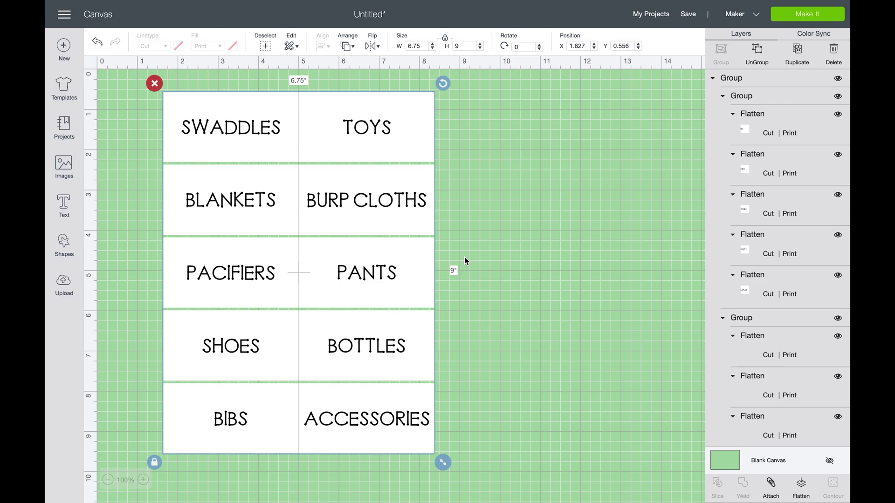
click(692, 16)
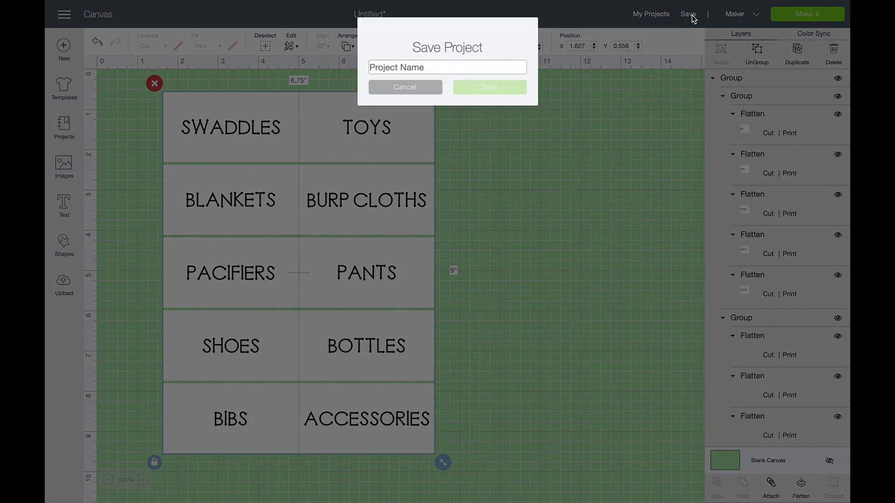
text(Labels)
key(Return)
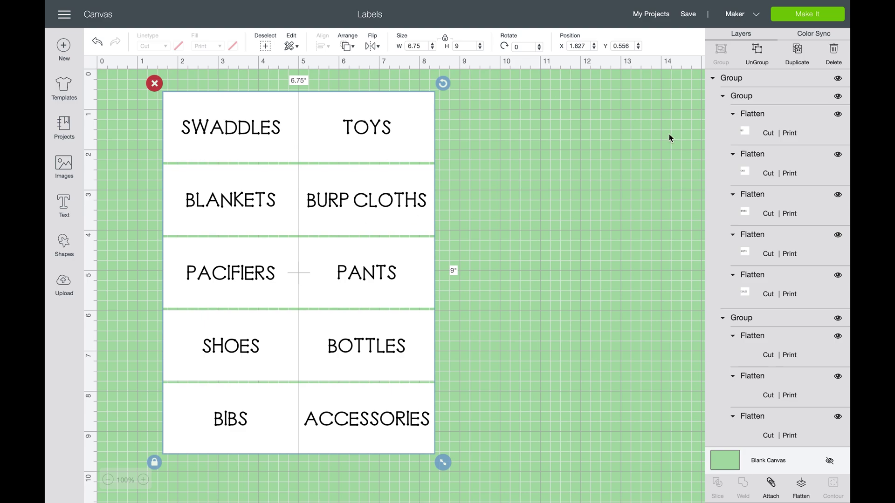
Preview how the grouped labels are laid out on the cutting mats and return to the canvas.
scroll(757, 170, down, 3)
scroll(757, 170, up, 3)
click(807, 18)
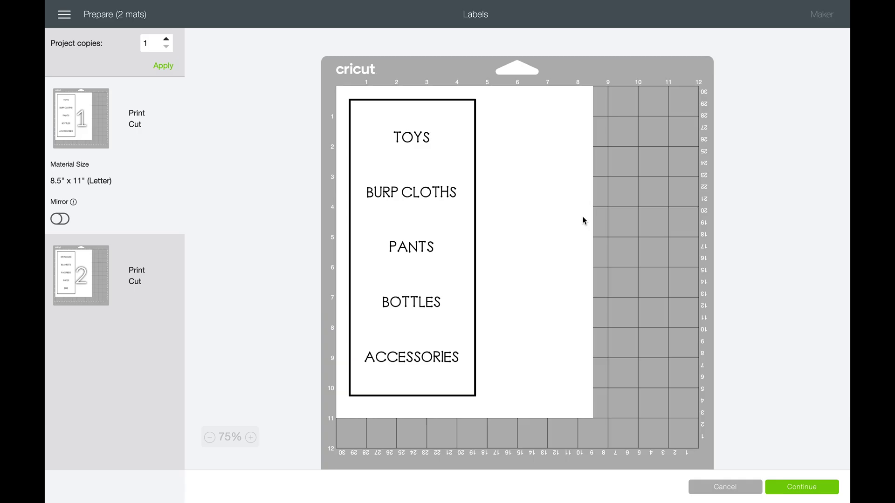
click(723, 487)
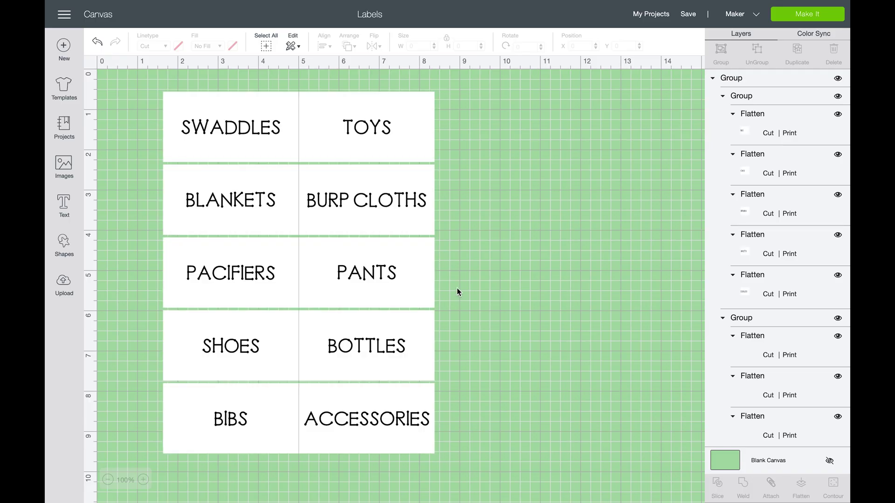
Try attaching the combined label group for the make preview, and detach it again.
click(291, 137)
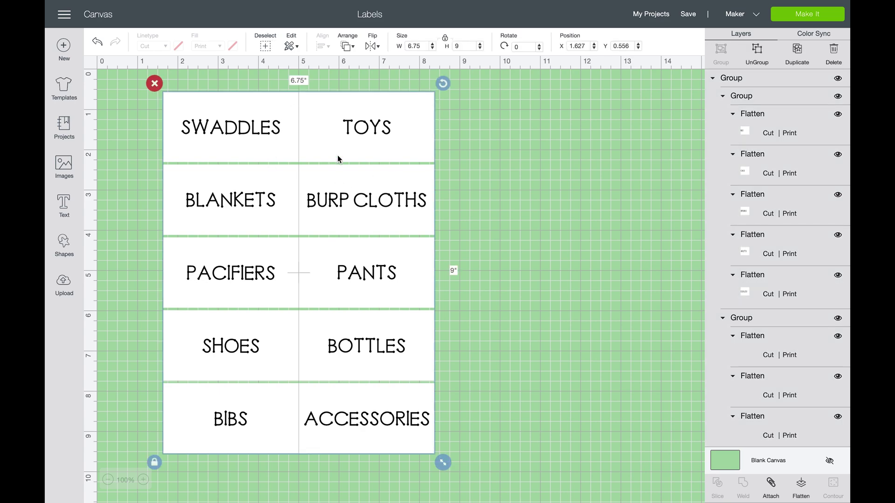
scroll(773, 194, down, 5)
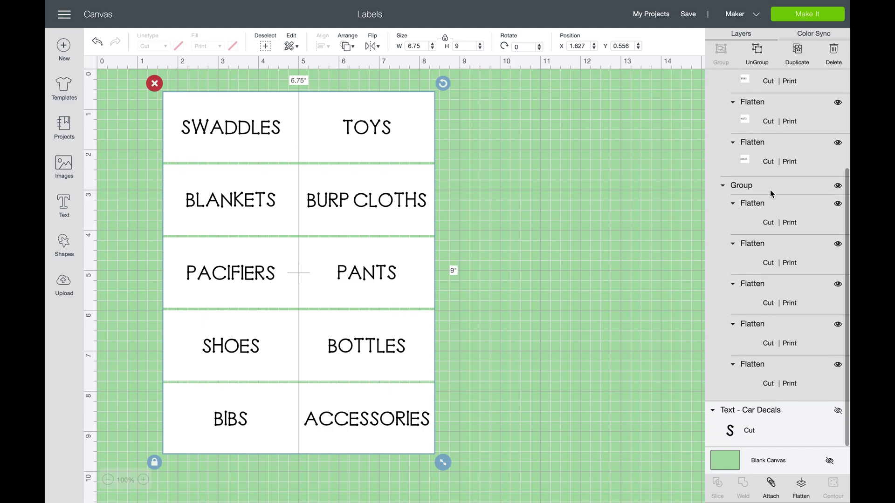
scroll(772, 191, up, 2)
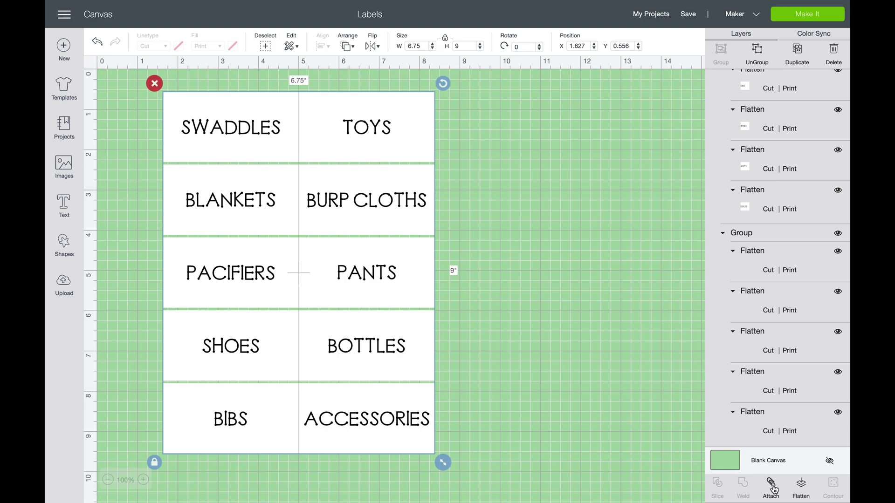
click(774, 490)
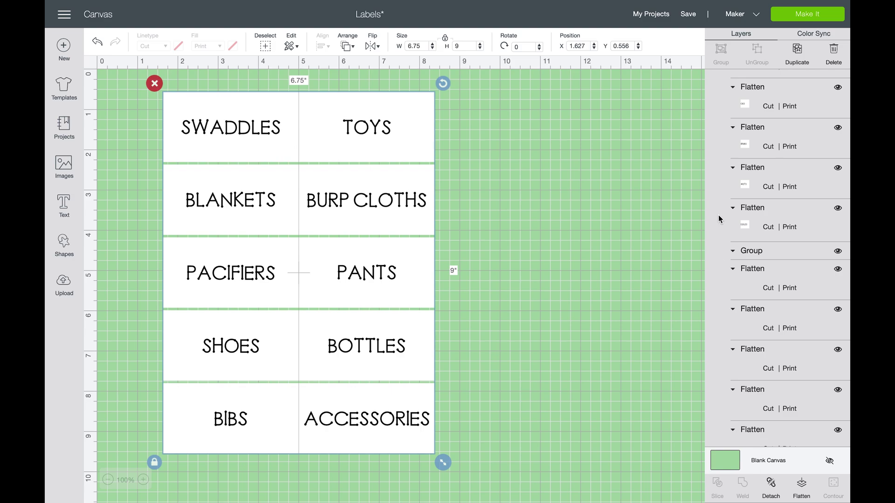
click(808, 14)
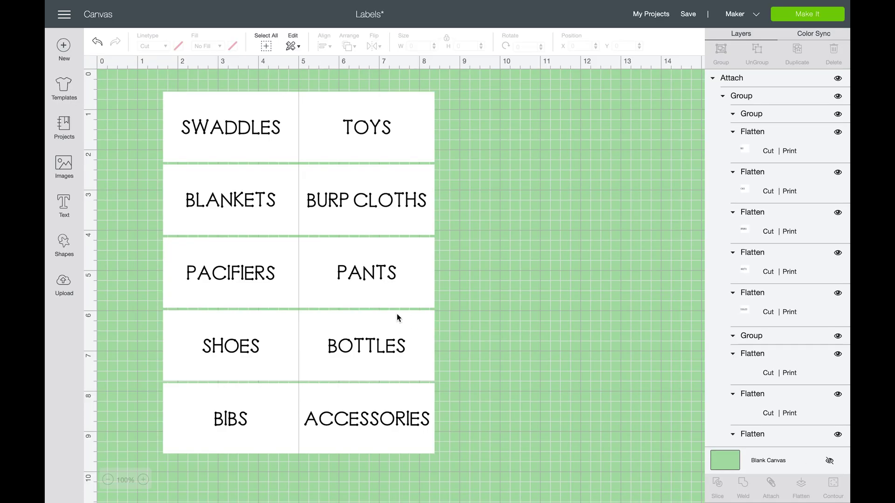
click(397, 317)
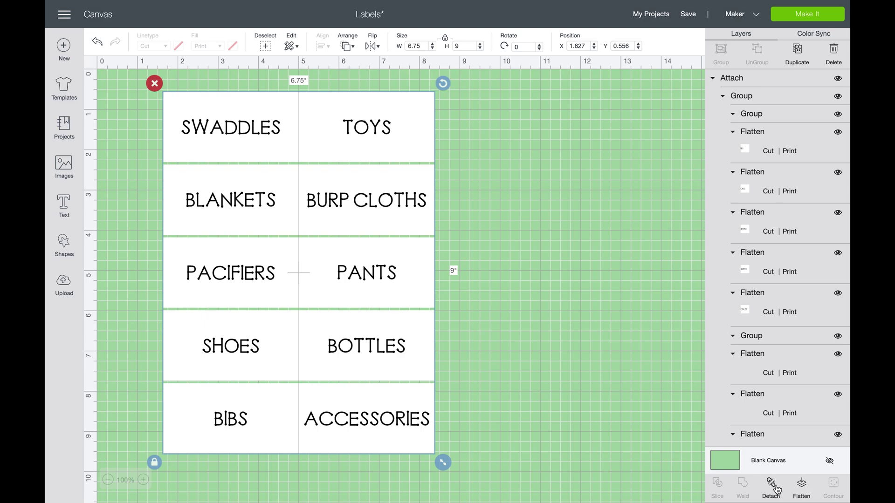
click(771, 484)
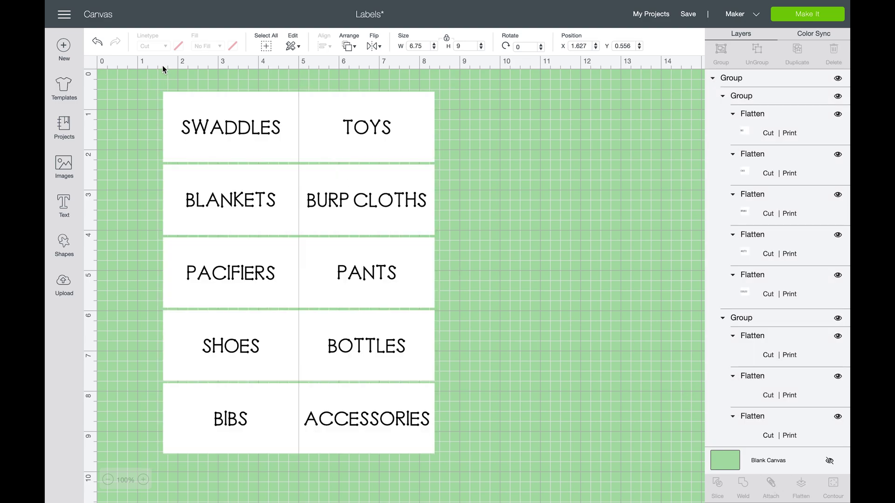
Flatten all ten labels into a single print then cut layer and proceed through the mat preview to the print stage.
drag(130, 89, 482, 468)
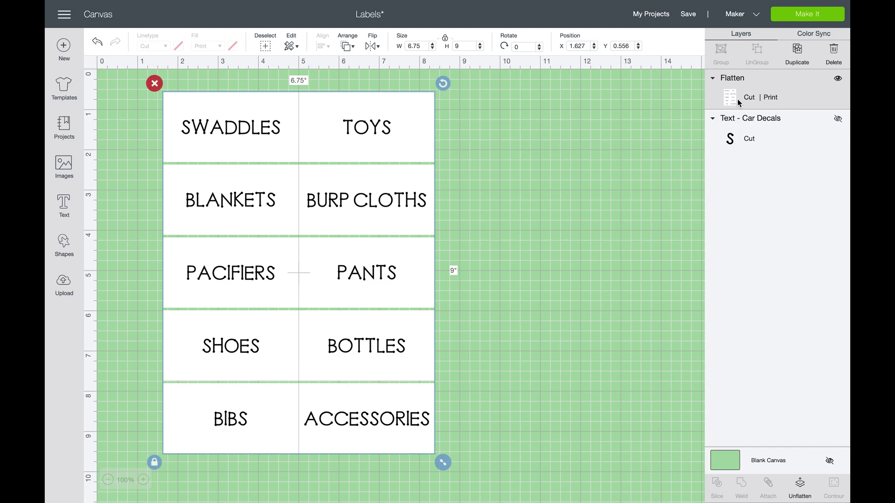
click(792, 15)
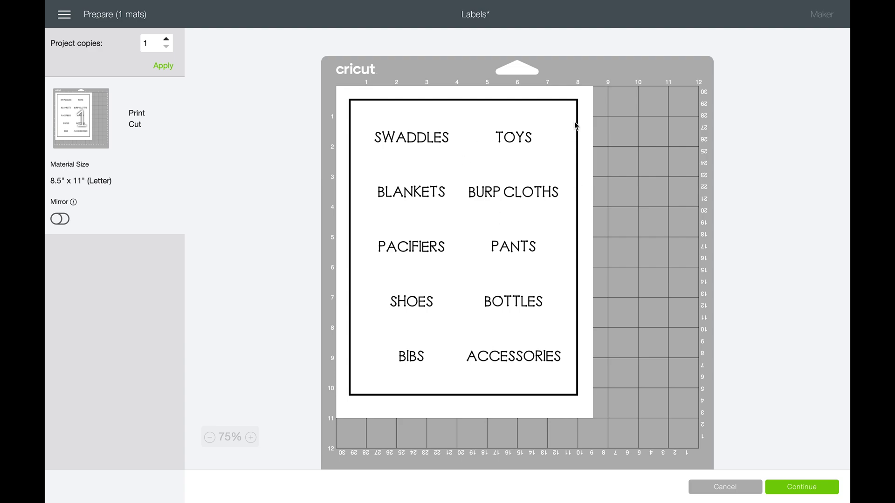
click(801, 488)
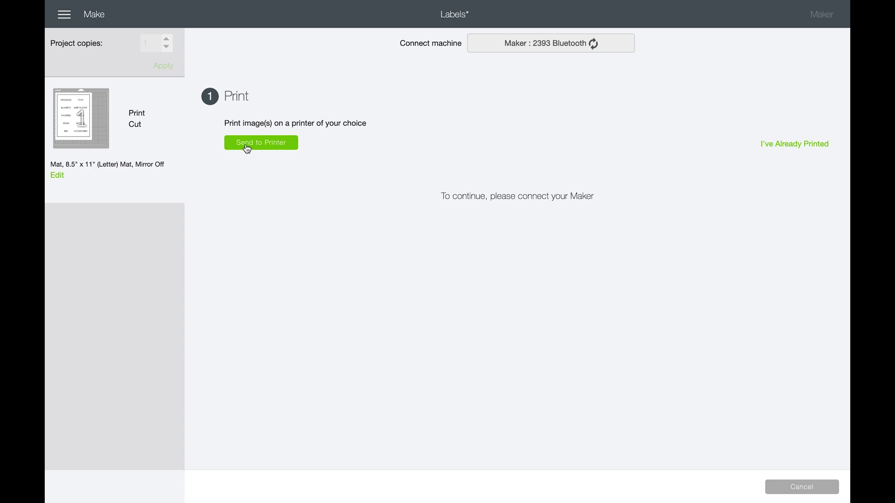
Set up printing on the Wide Format Canon with the system dialog enabled, and open the system print dialog.
click(284, 148)
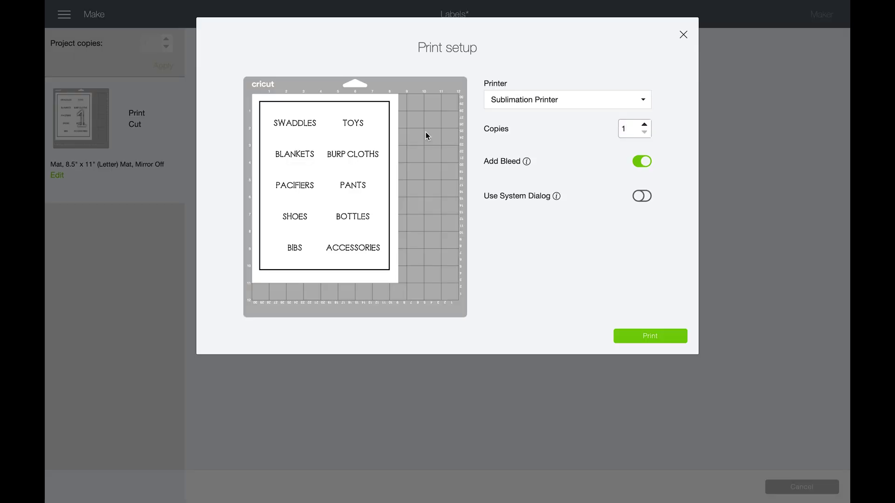
click(529, 102)
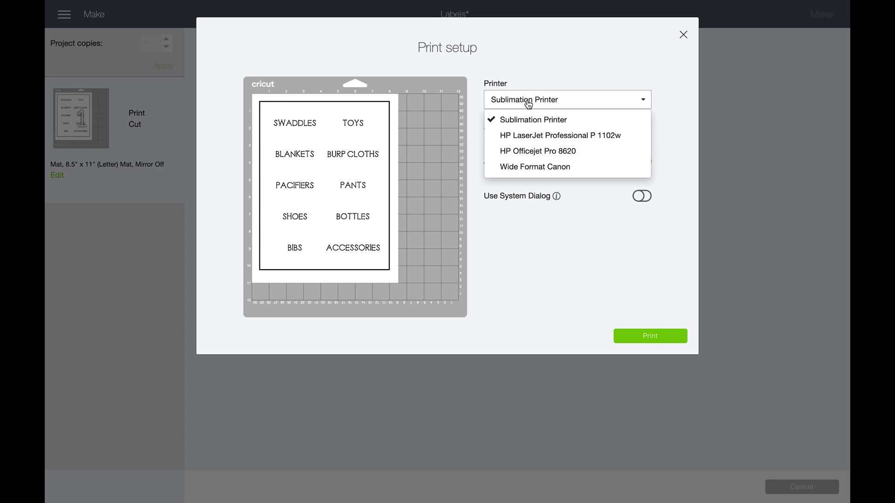
click(528, 168)
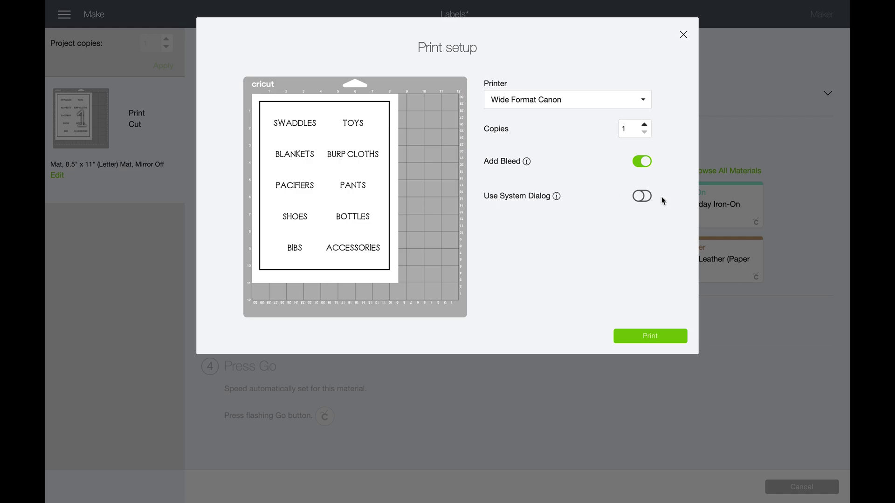
click(643, 198)
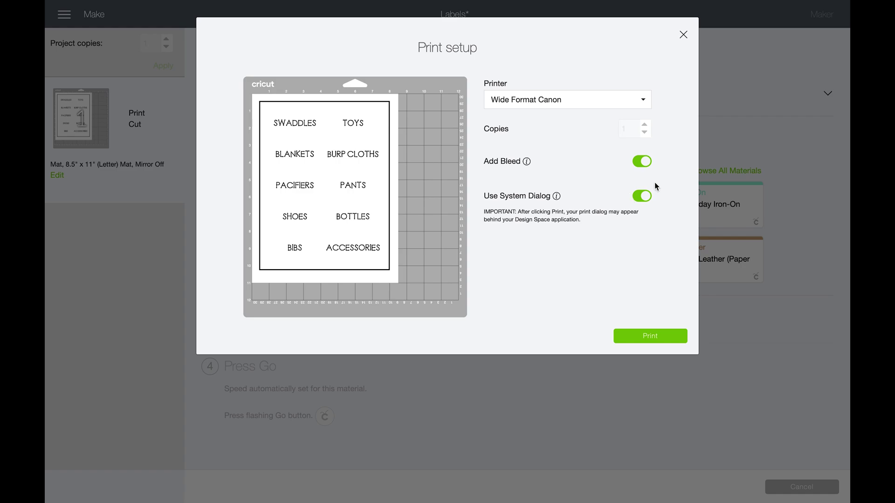
click(642, 344)
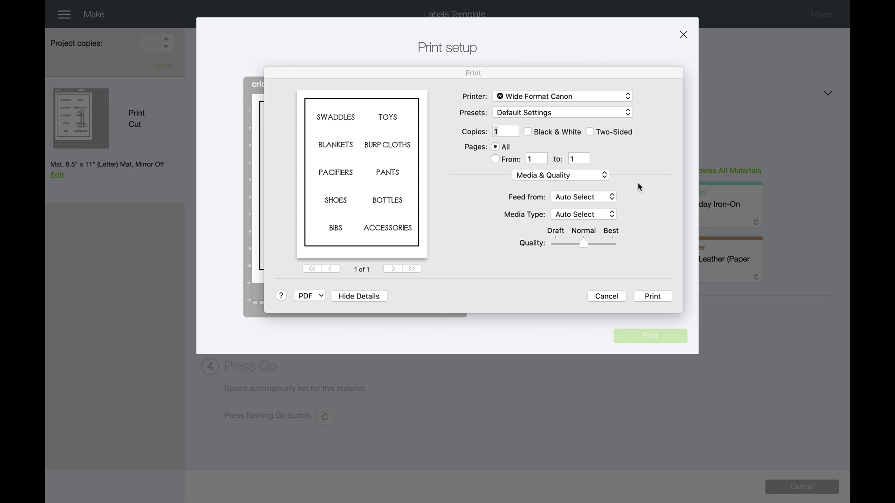
Print the label sheet from the Rear Tray with media type Photo and Best quality.
click(596, 199)
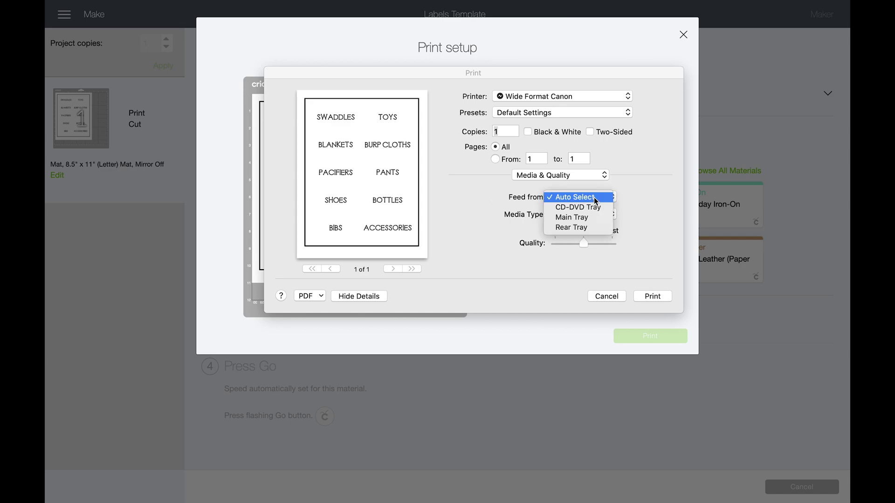
click(580, 227)
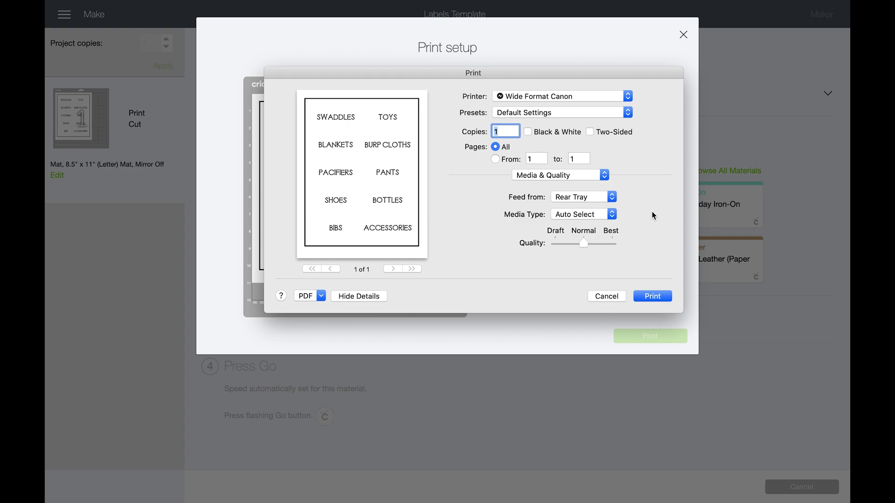
click(611, 216)
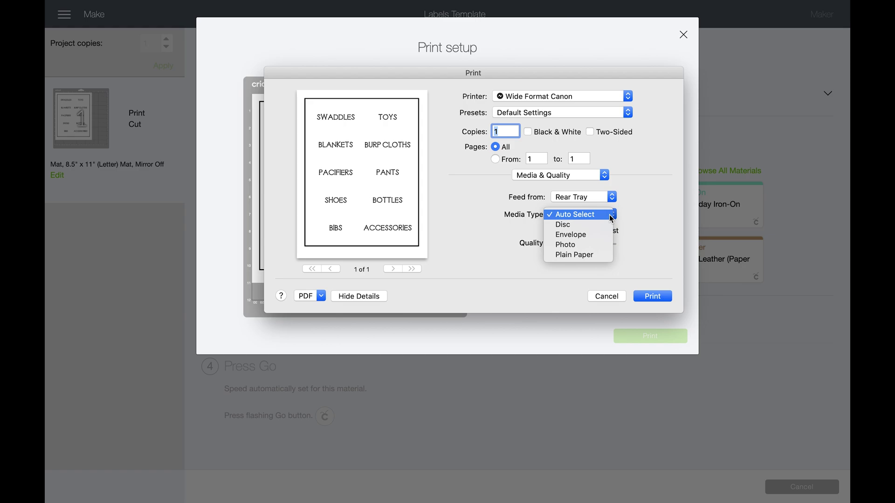
click(594, 245)
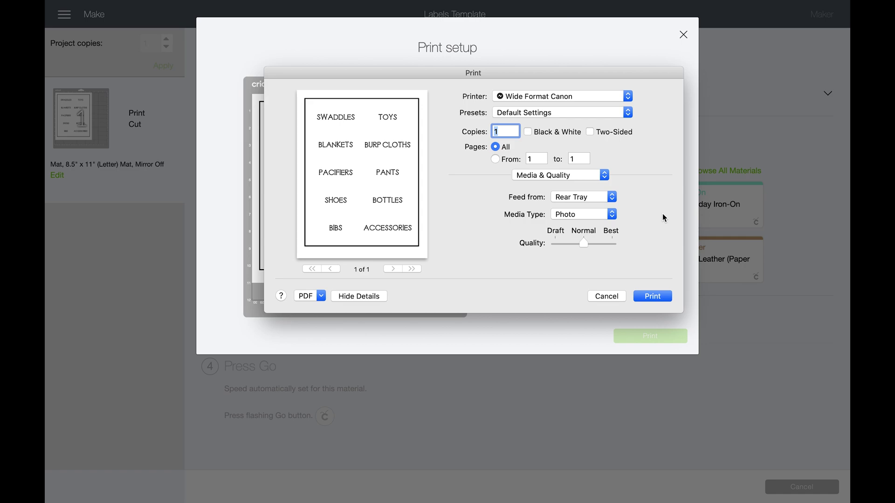
drag(597, 249, 623, 250)
click(650, 296)
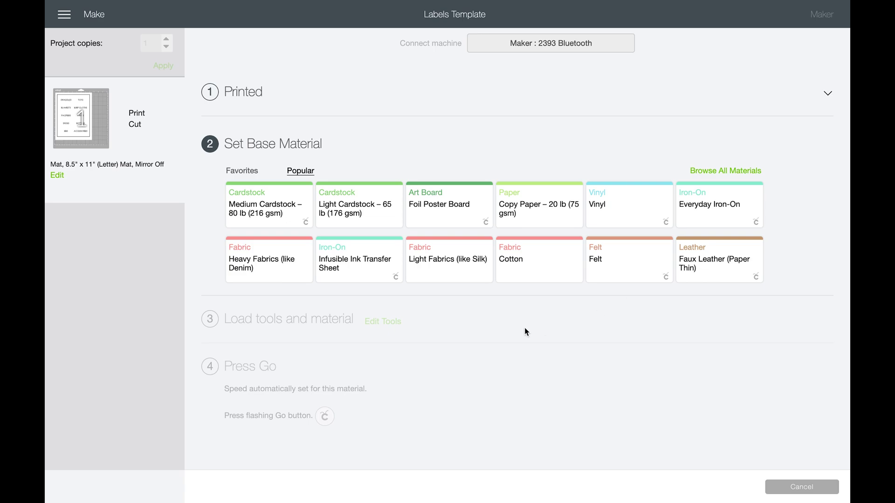
Set the base material to Medium Cardstock – 80 lb (216 gsm) and enlarge the mat preview.
click(246, 205)
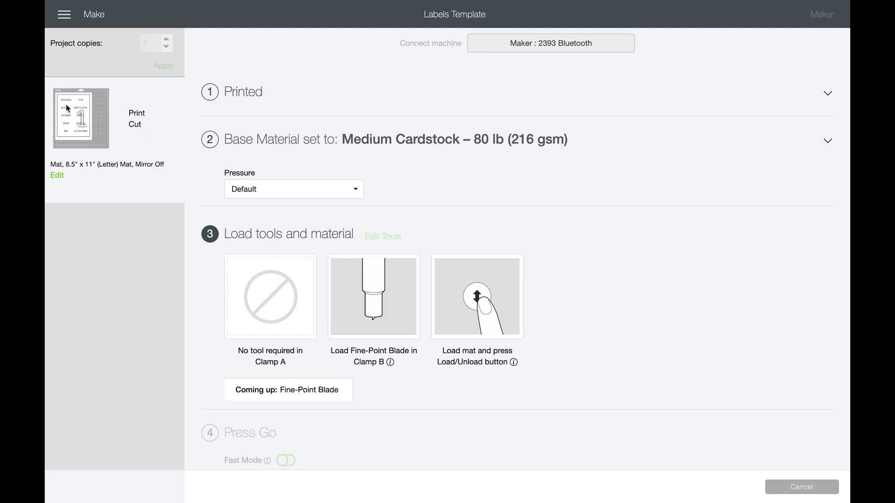
mouse_move(68, 109)
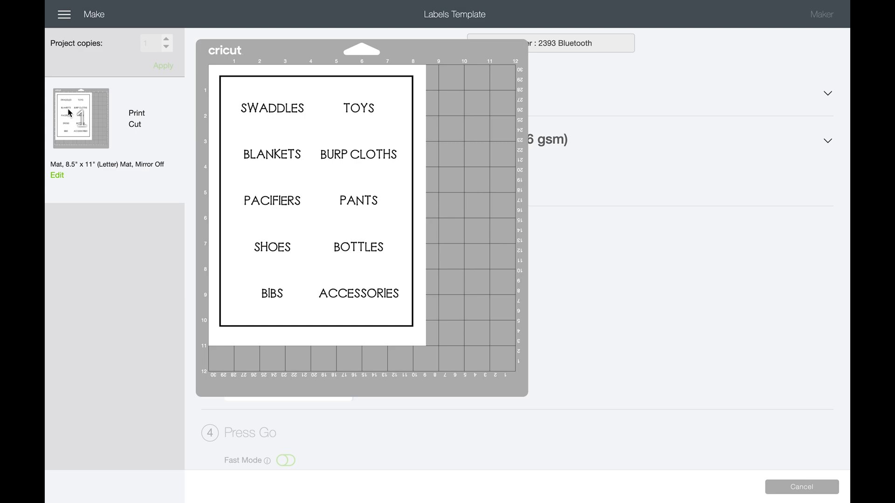